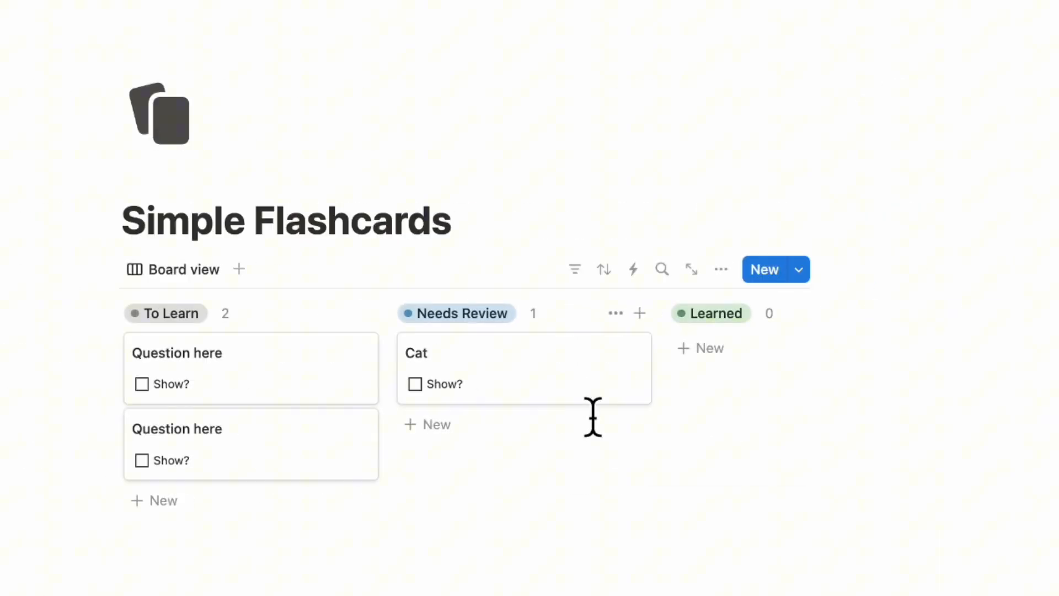
# Toggle Cat's Show? box, move Cat to Learned, then move a Question here card to Needs Review and reveal its answer.
pyautogui.click(414, 384)
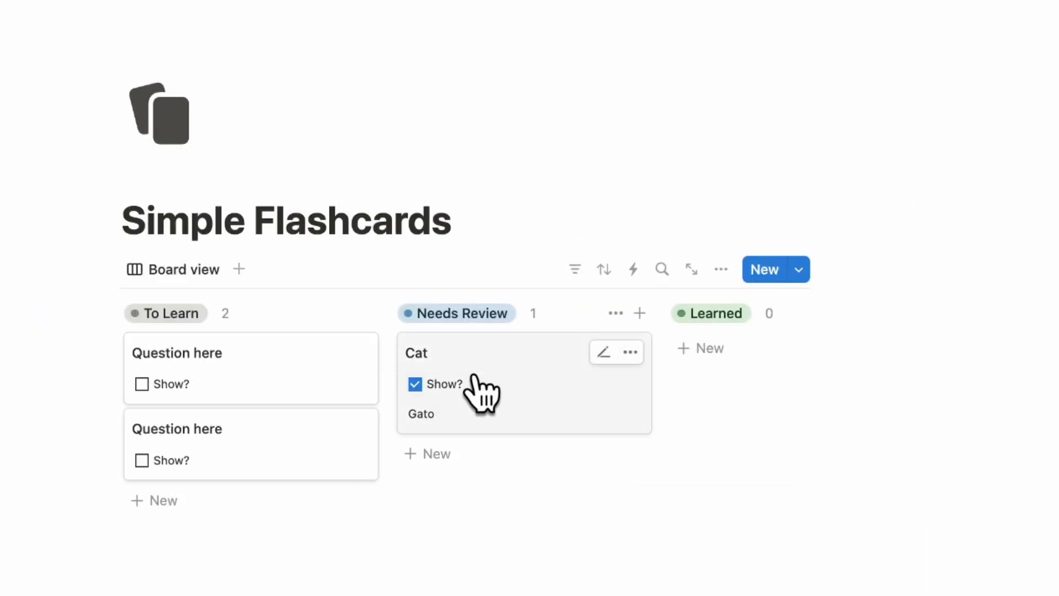
pyautogui.click(414, 384)
pyautogui.moveTo(525, 387); pyautogui.dragTo(771, 364)
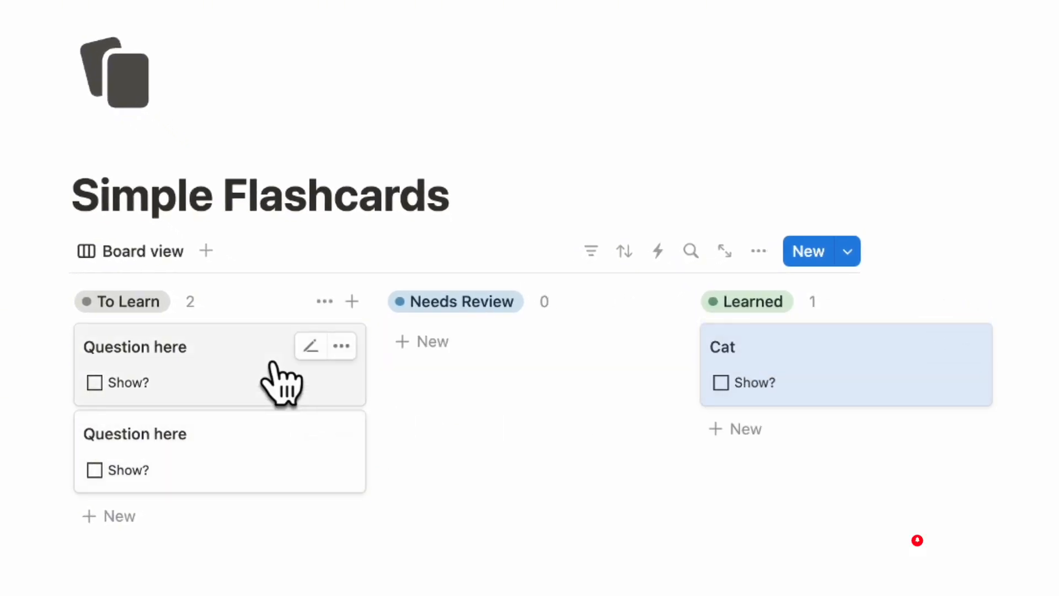
pyautogui.moveTo(283, 380); pyautogui.dragTo(447, 347)
pyautogui.click(407, 383)
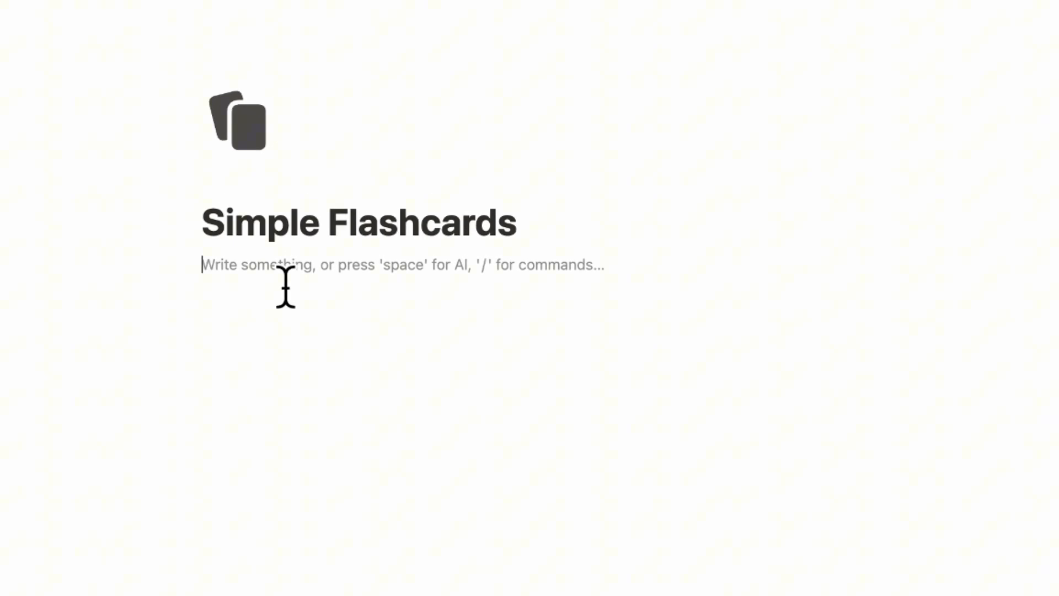
pyautogui.write('/board')
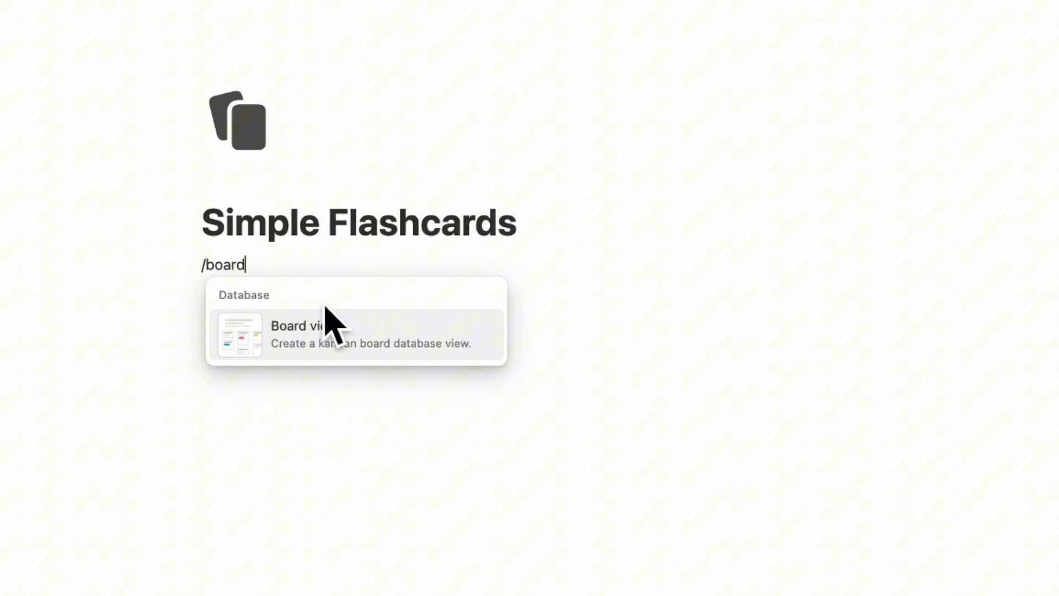
# Insert a new blank board database, rename it from Untitled to Simple Flashcards and reach its title options.
pyautogui.click(327, 331)
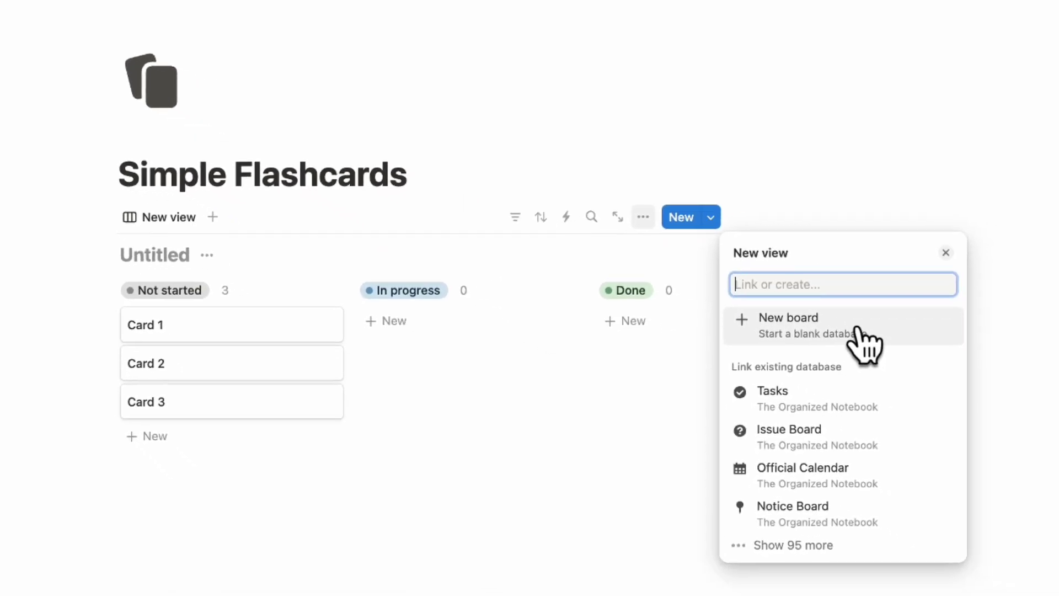
pyautogui.click(845, 324)
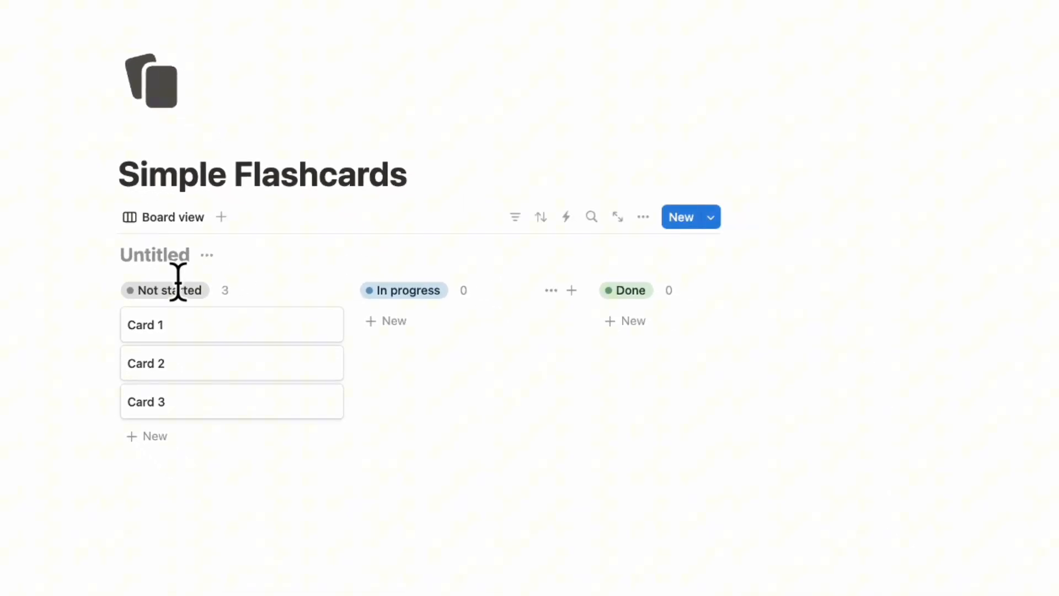
pyautogui.click(170, 254)
pyautogui.write('Simple Flashcards')
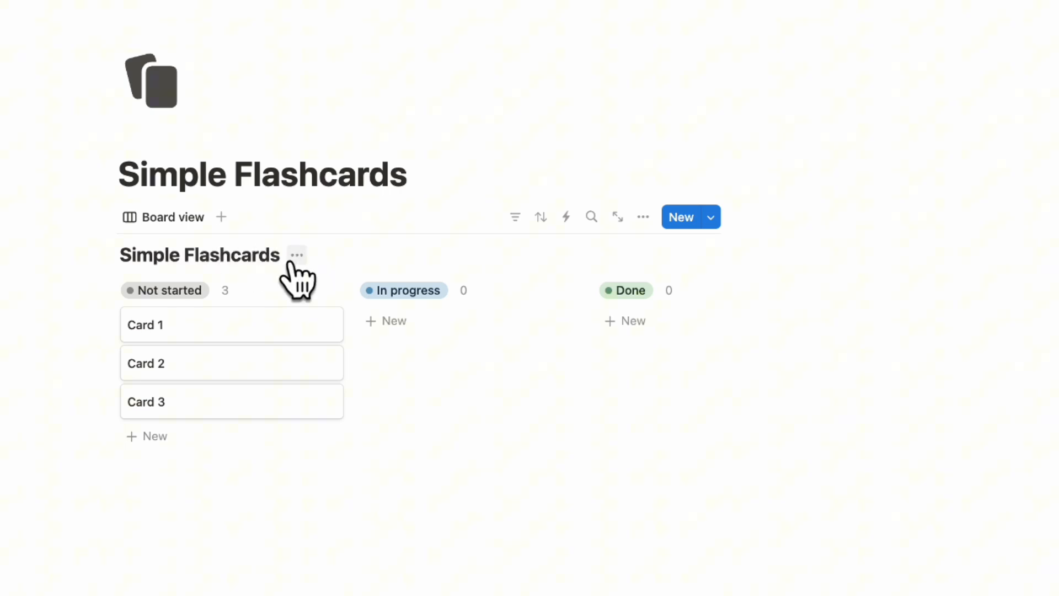
pyautogui.click(296, 256)
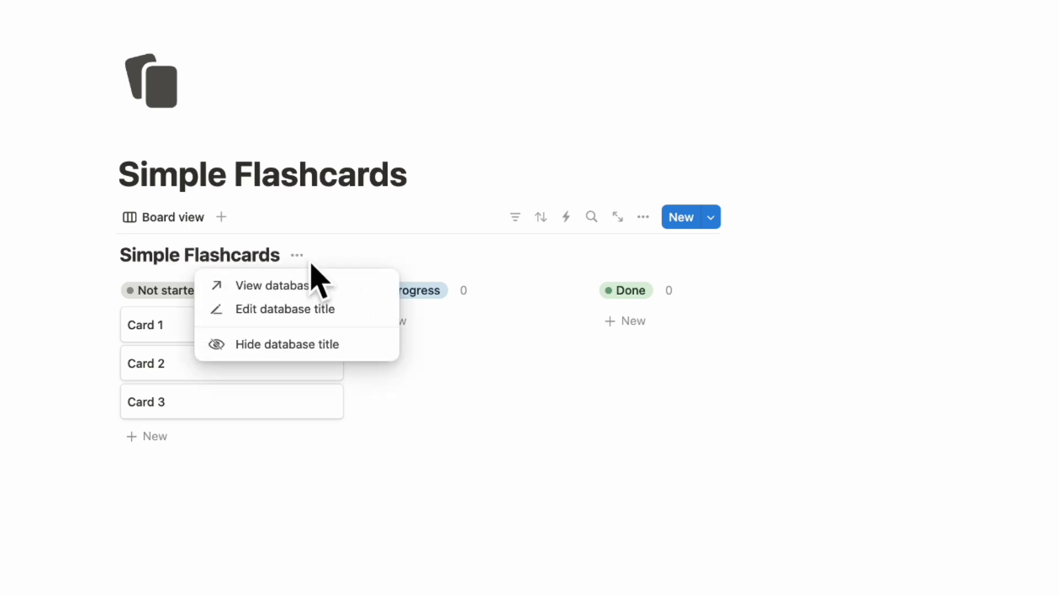
# Hide the database title, open Card 1 as a page and delete its Assign property.
pyautogui.click(309, 347)
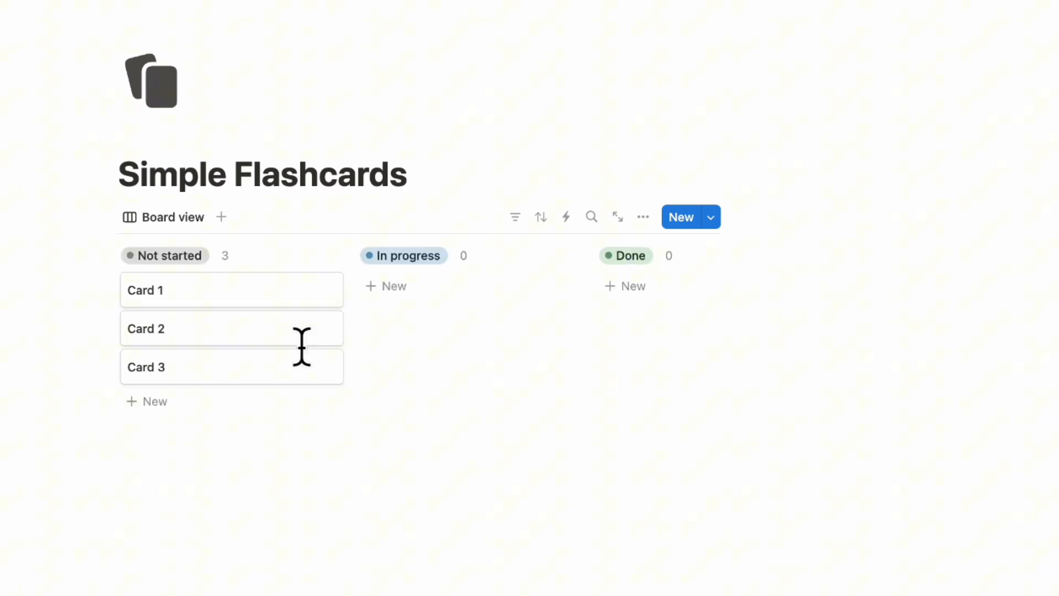
pyautogui.moveTo(207, 291)
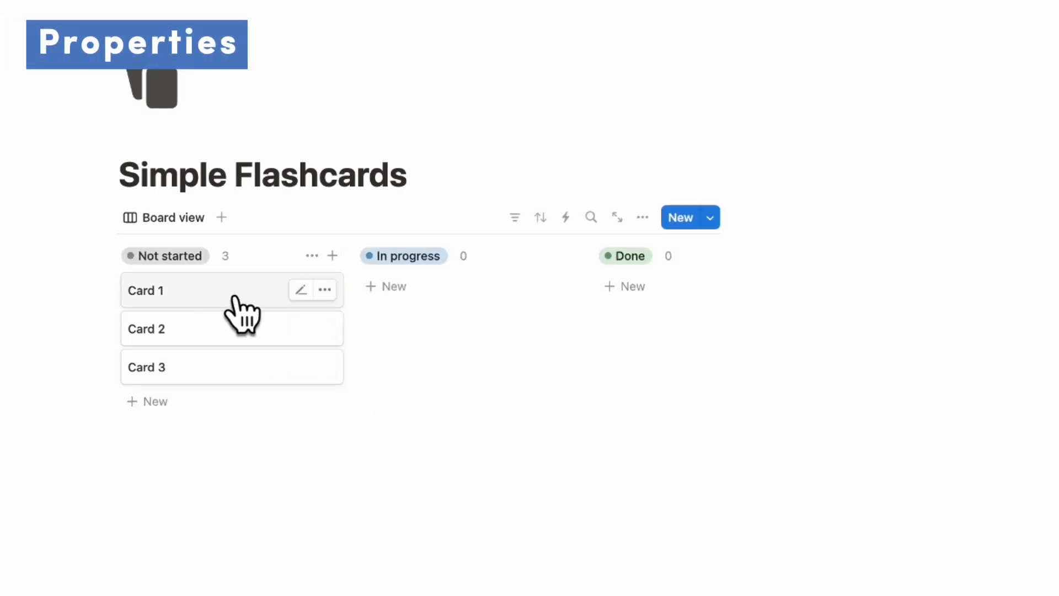
pyautogui.click(235, 299)
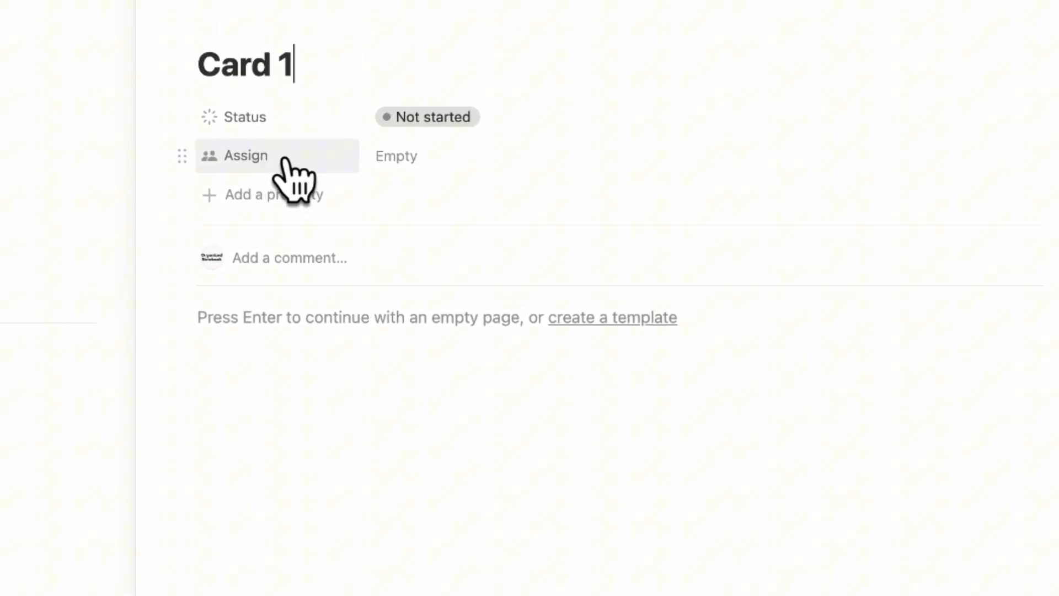
pyautogui.click(285, 170)
pyautogui.click(324, 323)
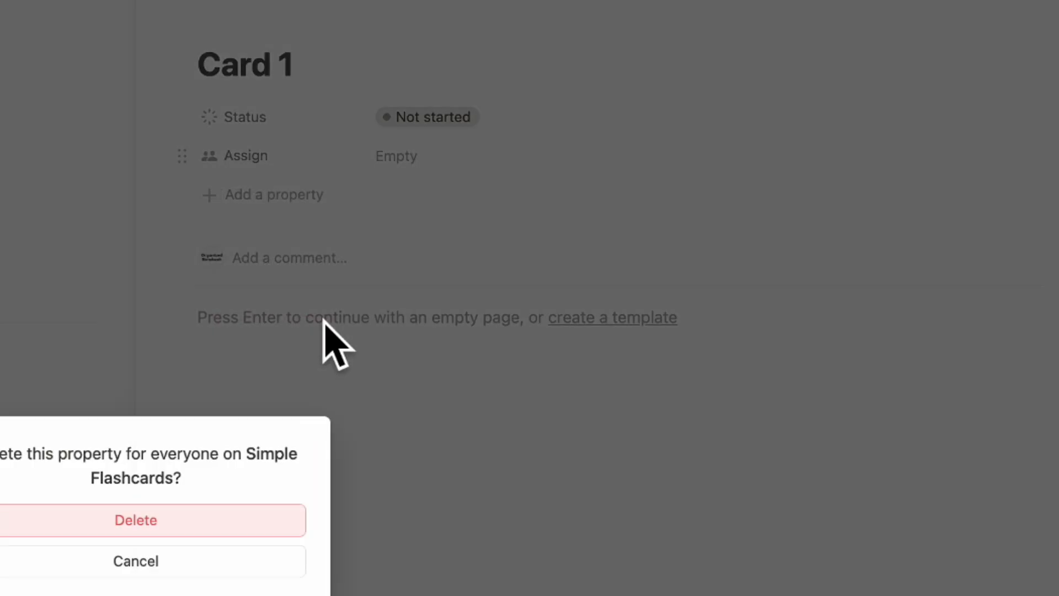
pyautogui.click(182, 520)
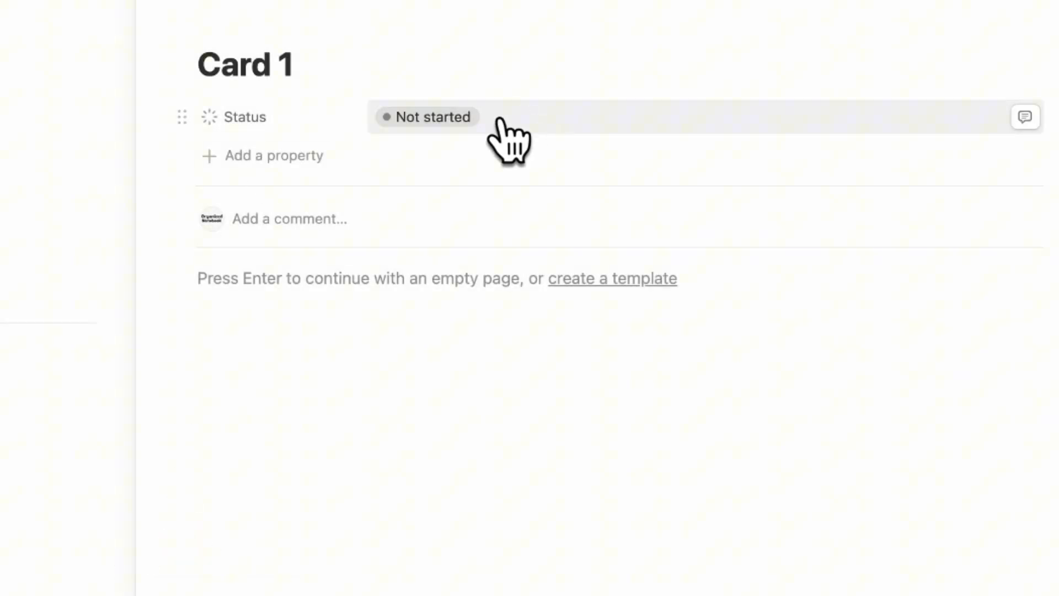
# Rename the Status options Not started, In progress and Done to To Learn, Needs Review and Learned.
pyautogui.click(182, 116)
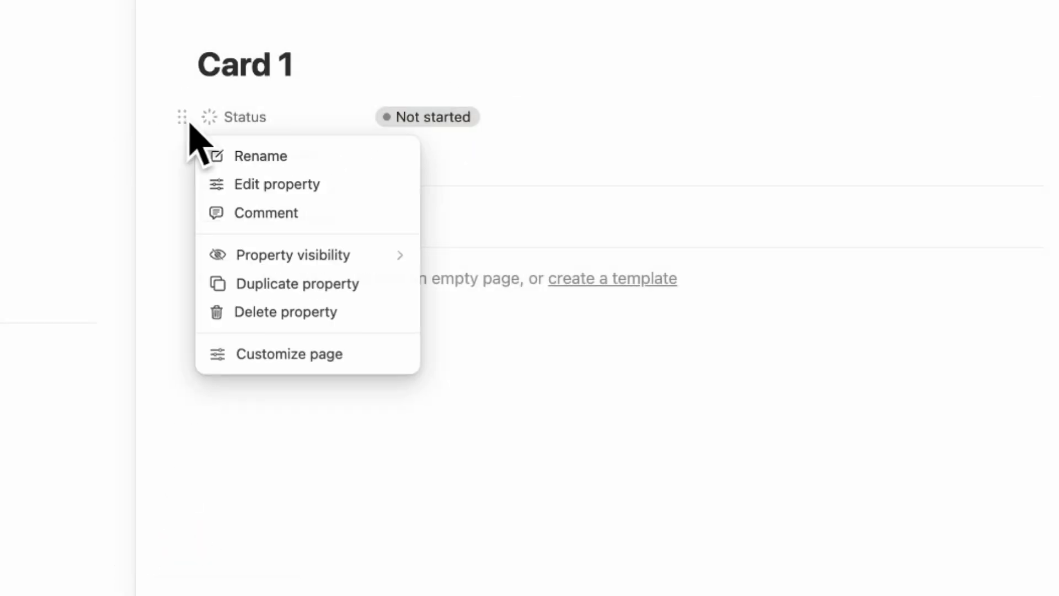
pyautogui.click(278, 183)
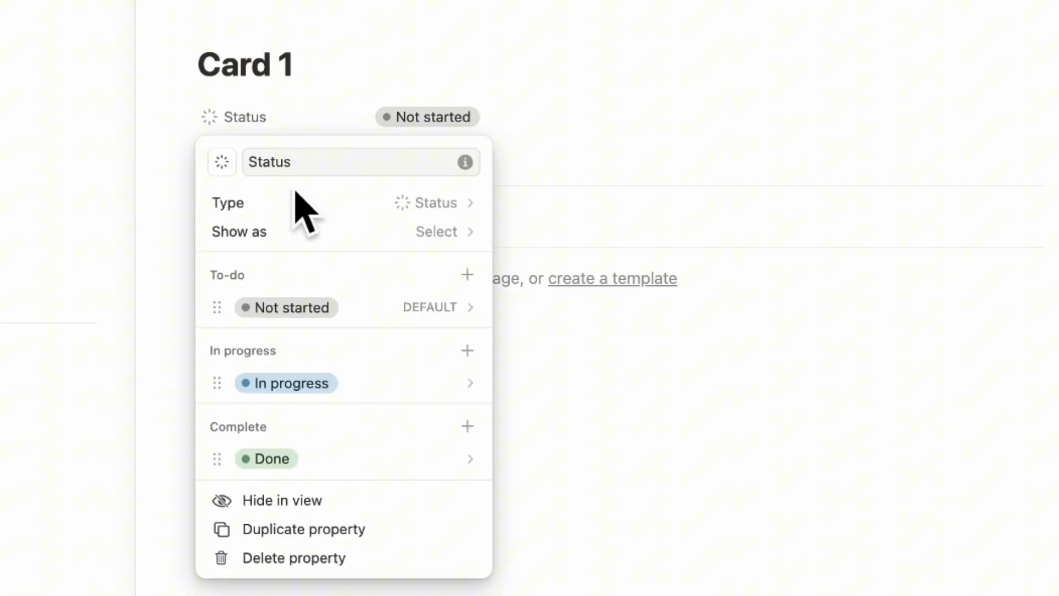
pyautogui.click(476, 308)
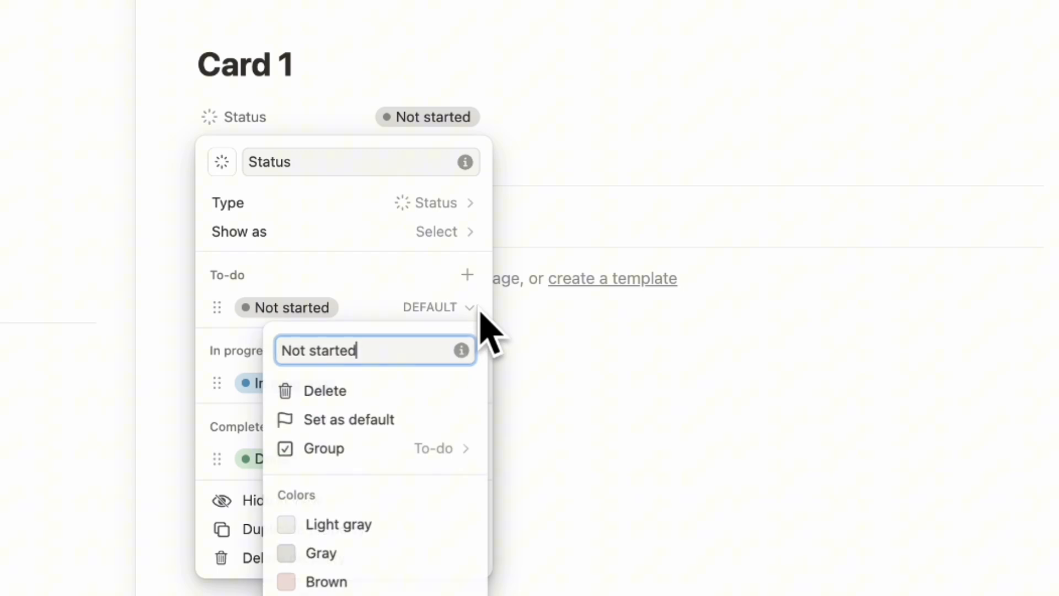
pyautogui.tripleClick(364, 351)
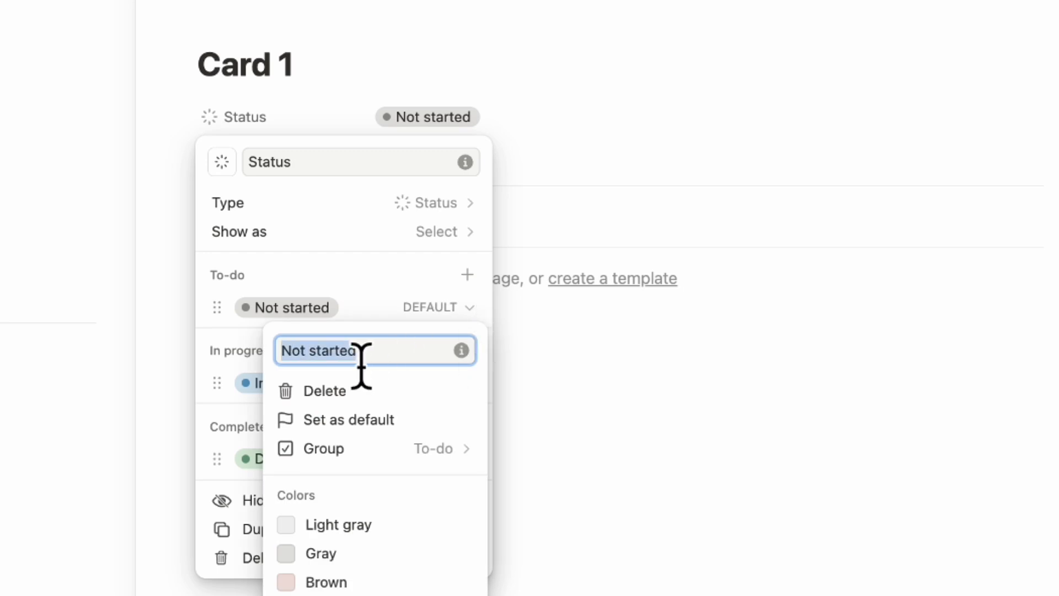
pyautogui.write('\\')
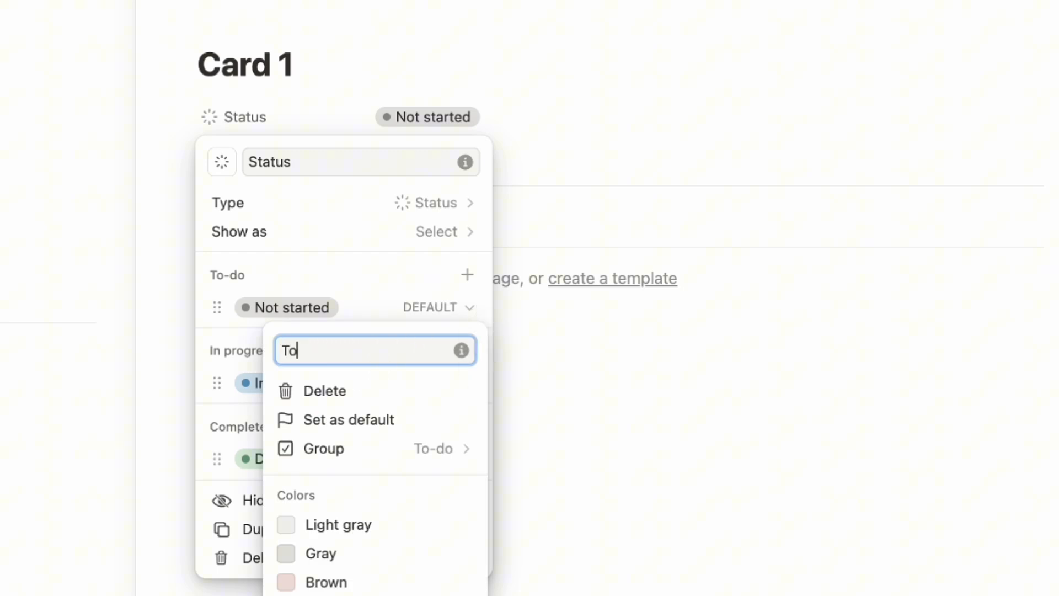
pyautogui.write('arn')
pyautogui.press('Return')
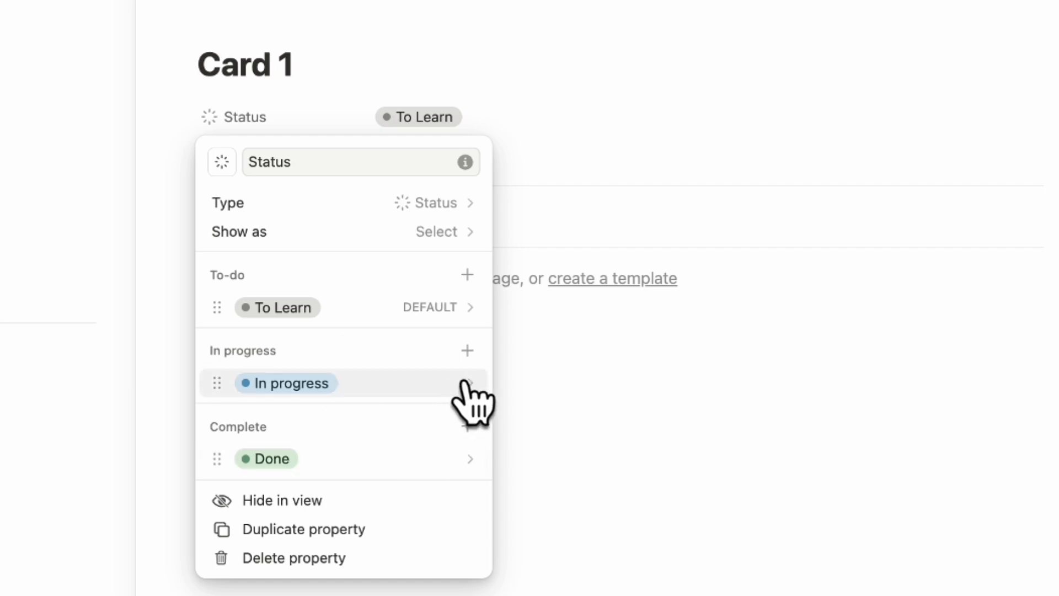
pyautogui.click(474, 390)
pyautogui.tripleClick(380, 425)
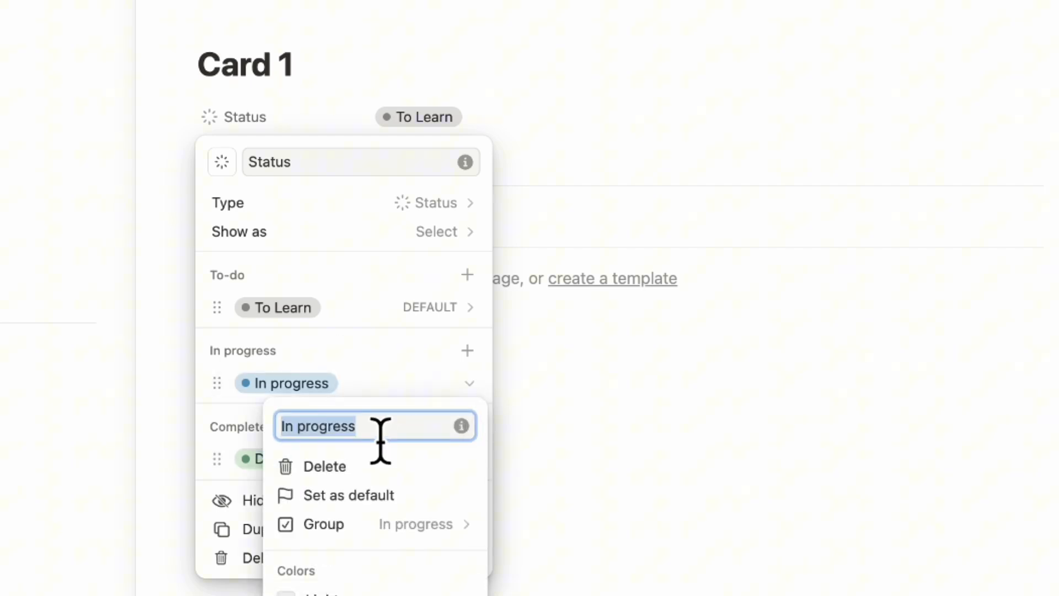
pyautogui.press('BackSpace')
pyautogui.write('Needs Review')
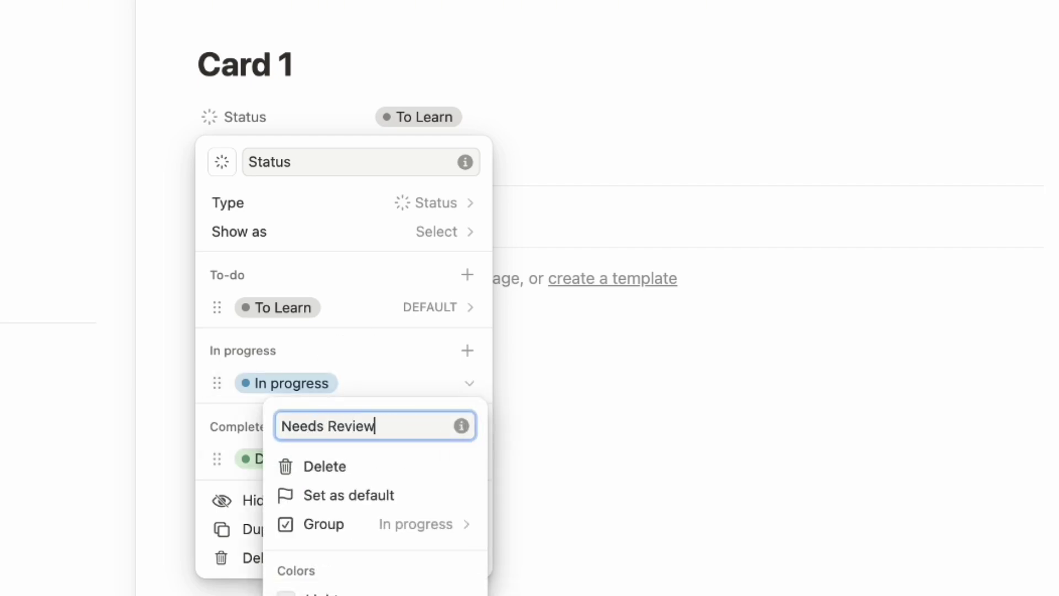
pyautogui.press('Return')
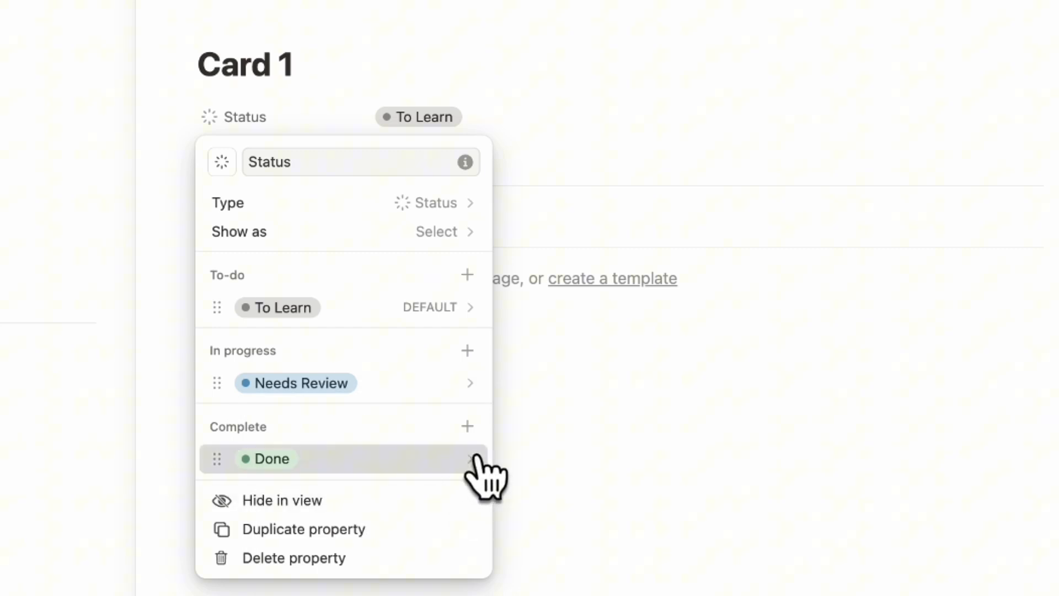
pyautogui.click(469, 458)
pyautogui.write('Learne')
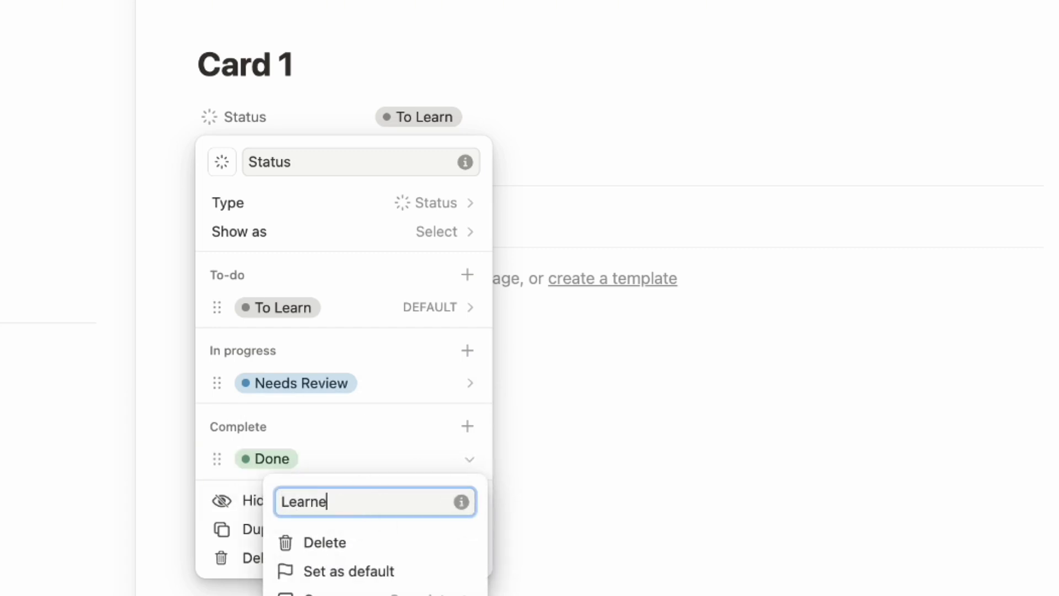
pyautogui.write('d')
pyautogui.press('Return')
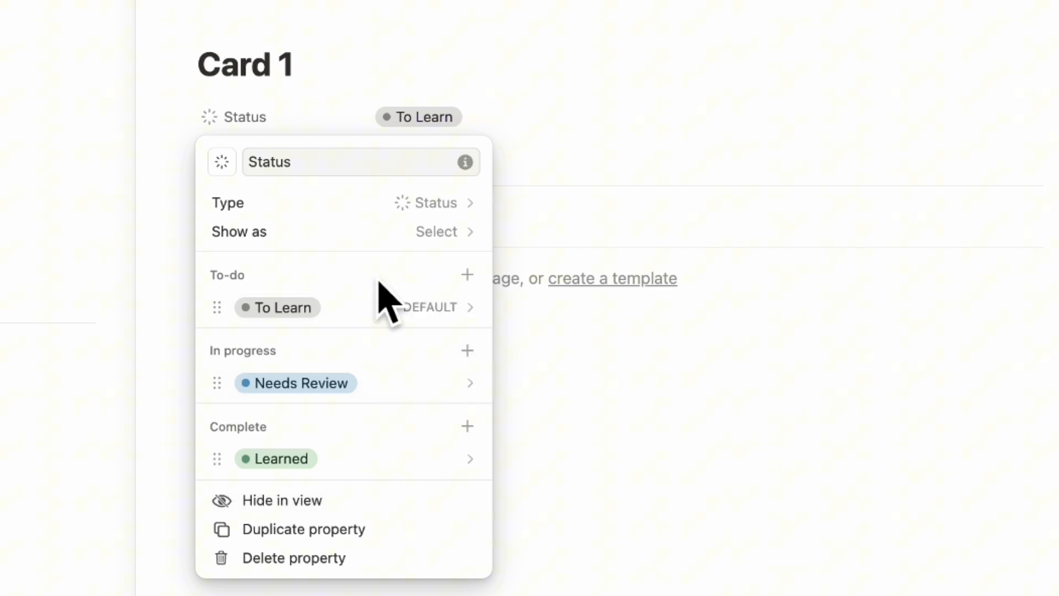
# Close the Status popup and retitle the card from Card 1 to Cat.
pyautogui.click(554, 93)
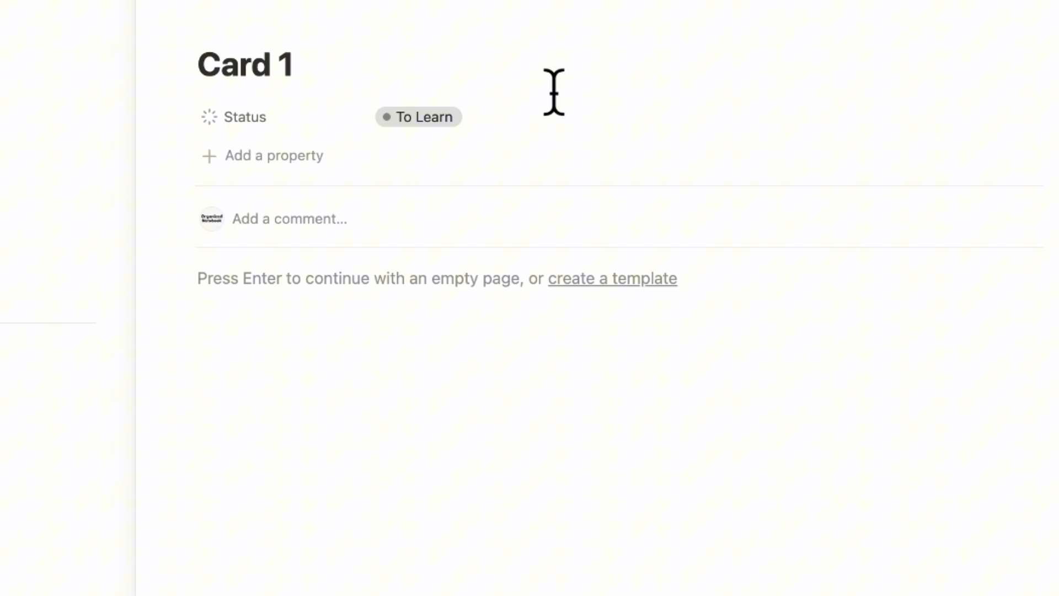
pyautogui.tripleClick(269, 66)
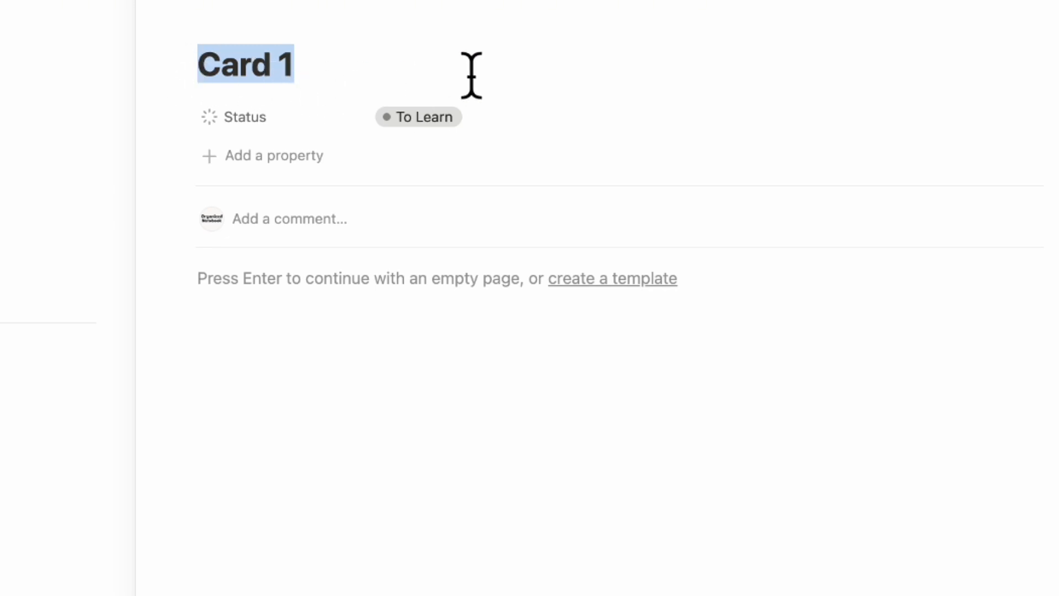
pyautogui.write('Cat')
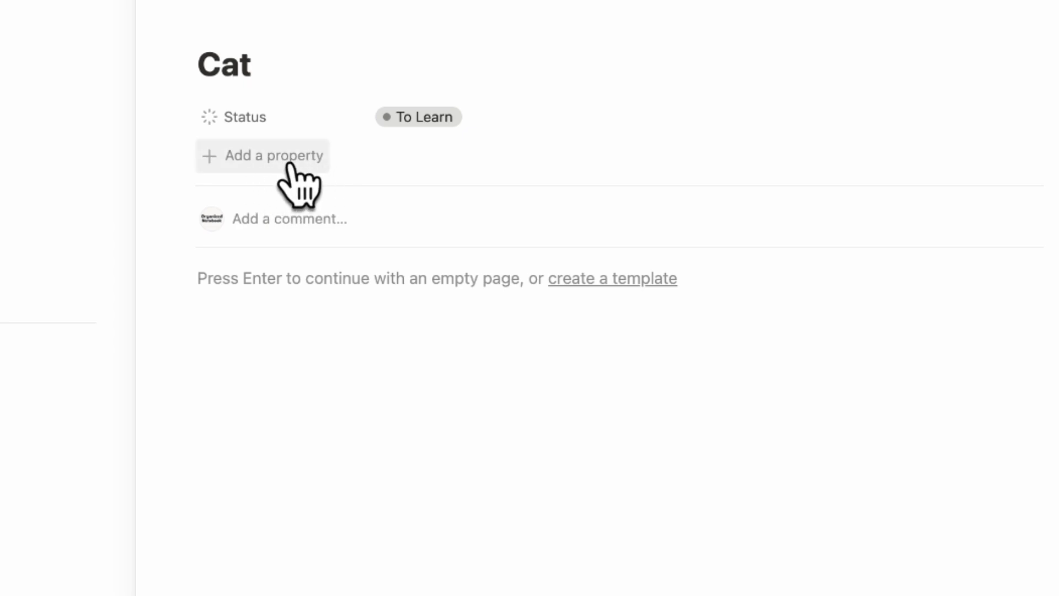
# Add a Text property named Answer to the Cat card and set its value to Gato.
pyautogui.click(292, 162)
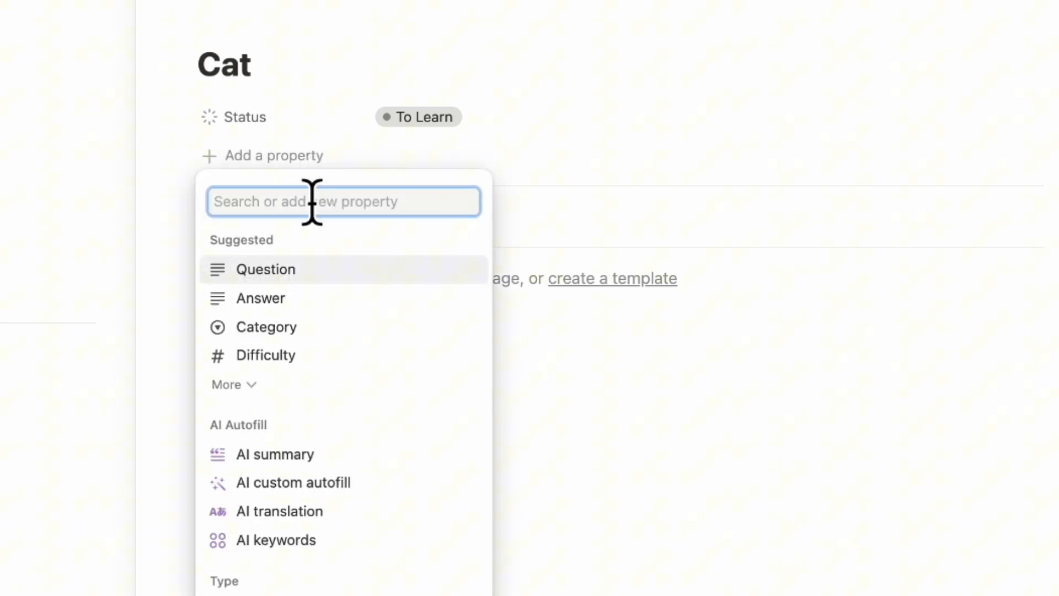
pyautogui.write('text')
pyautogui.click(266, 273)
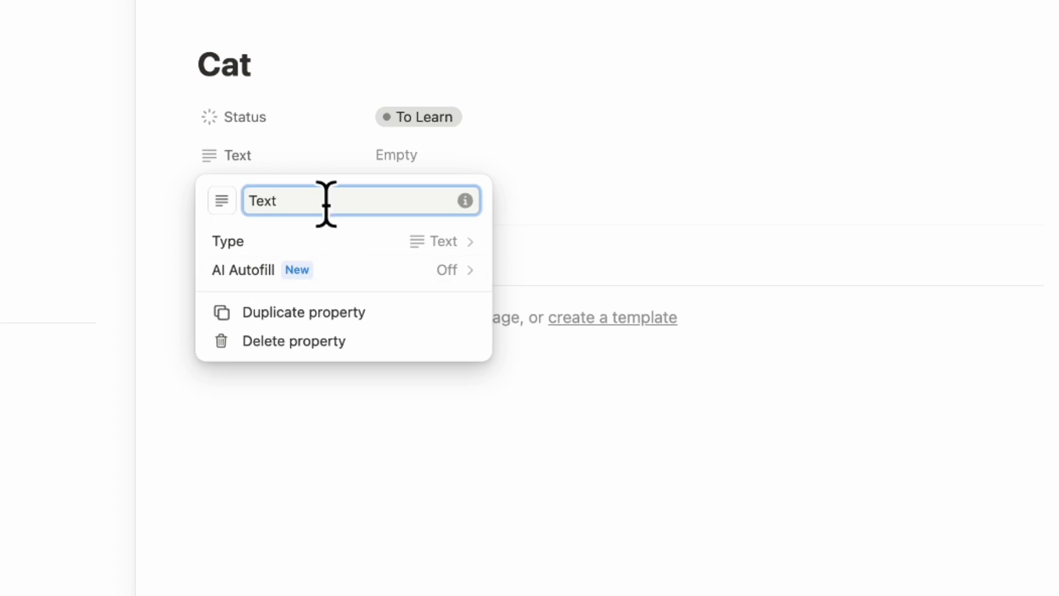
pyautogui.press('BackSpace')
pyautogui.write('Answer')
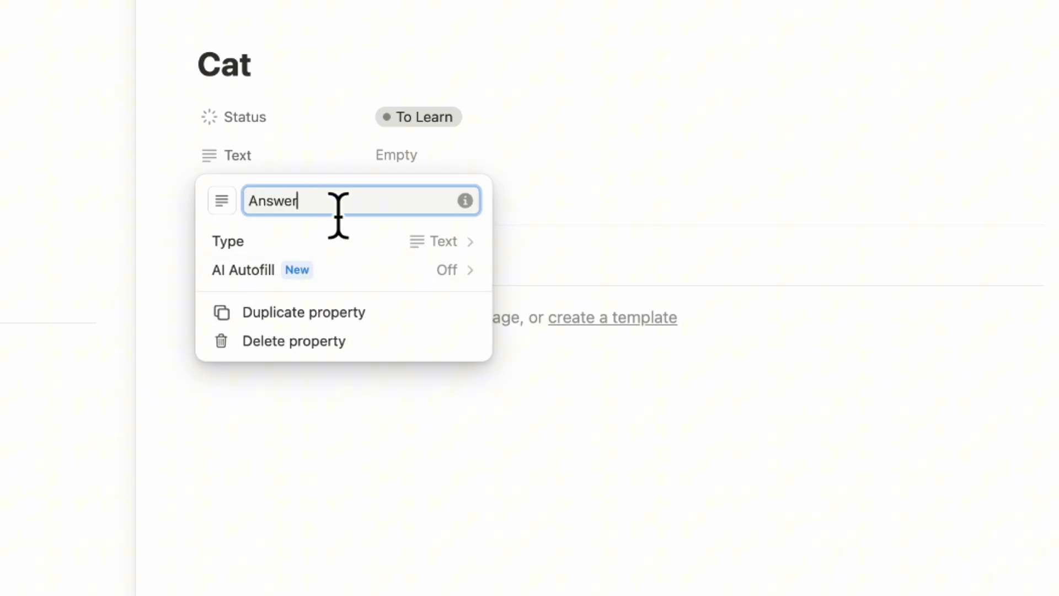
pyautogui.press('Return')
pyautogui.click(461, 170)
pyautogui.write('Gato')
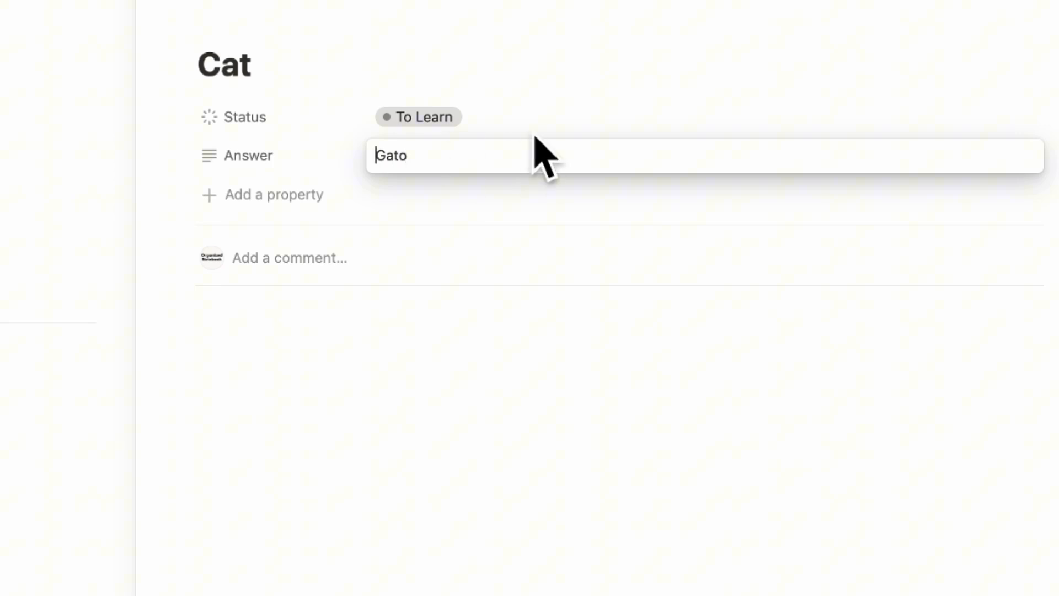
pyautogui.press('Return')
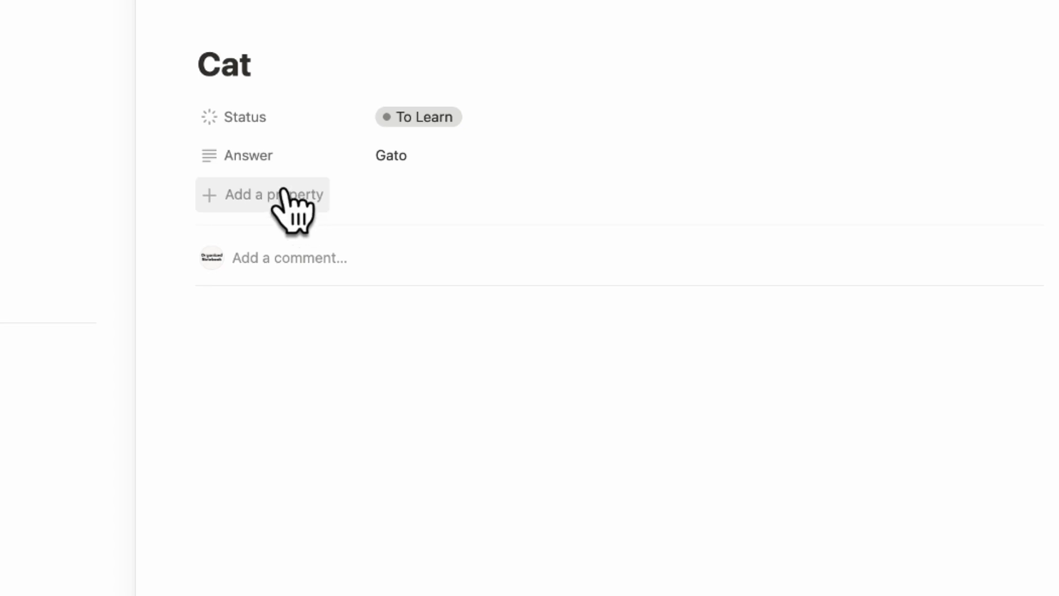
# Add a Checkbox property named Show?, test-toggle it back to unchecked, and move it above Status.
pyautogui.click(288, 206)
pyautogui.write('check')
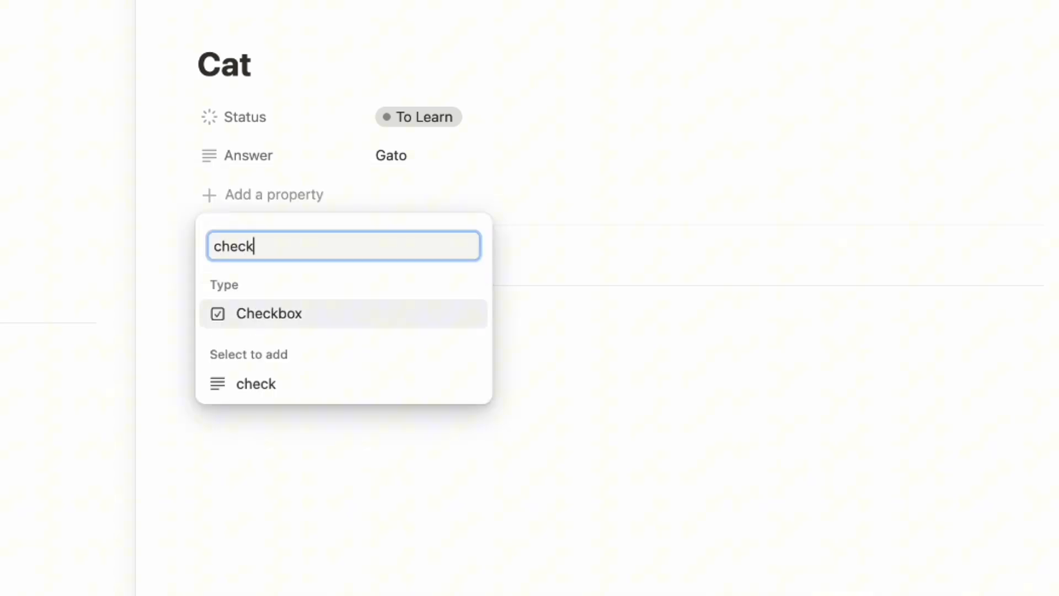
pyautogui.click(270, 312)
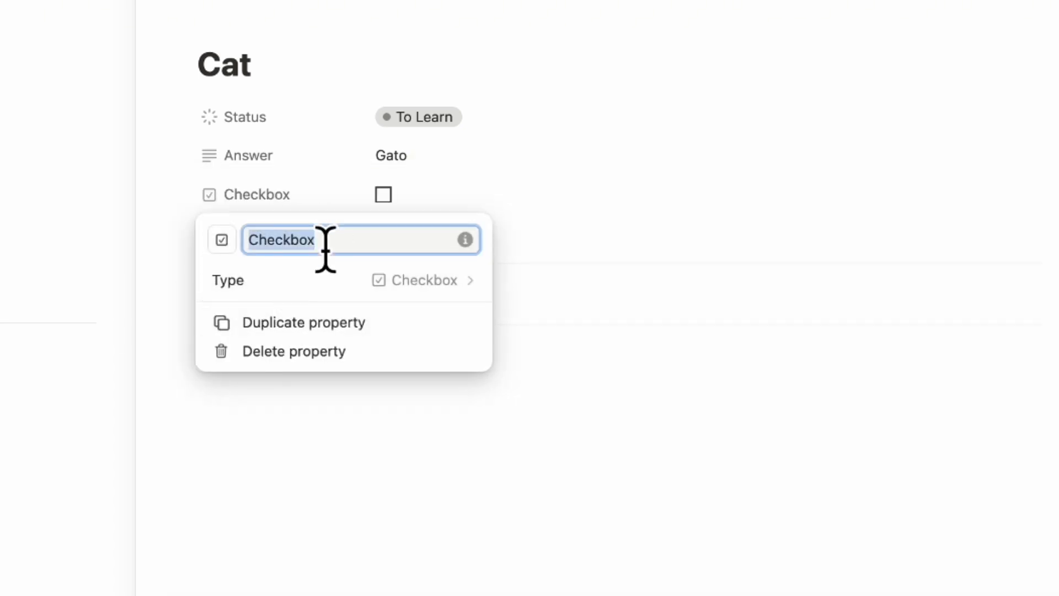
pyautogui.press('BackSpace')
pyautogui.write('Show?')
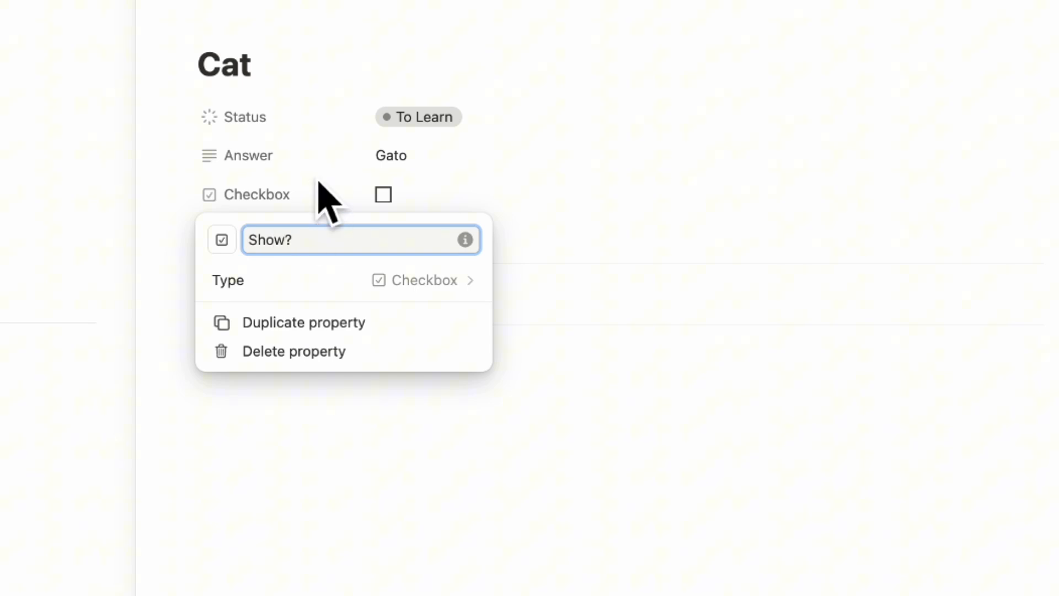
pyautogui.press('Return')
pyautogui.click(318, 202)
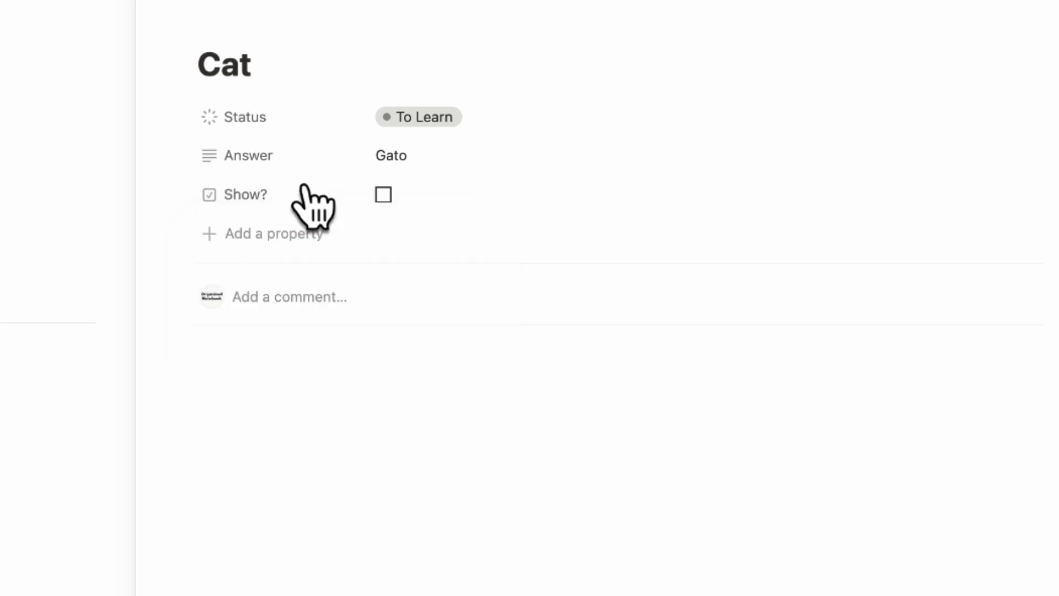
pyautogui.click(383, 195)
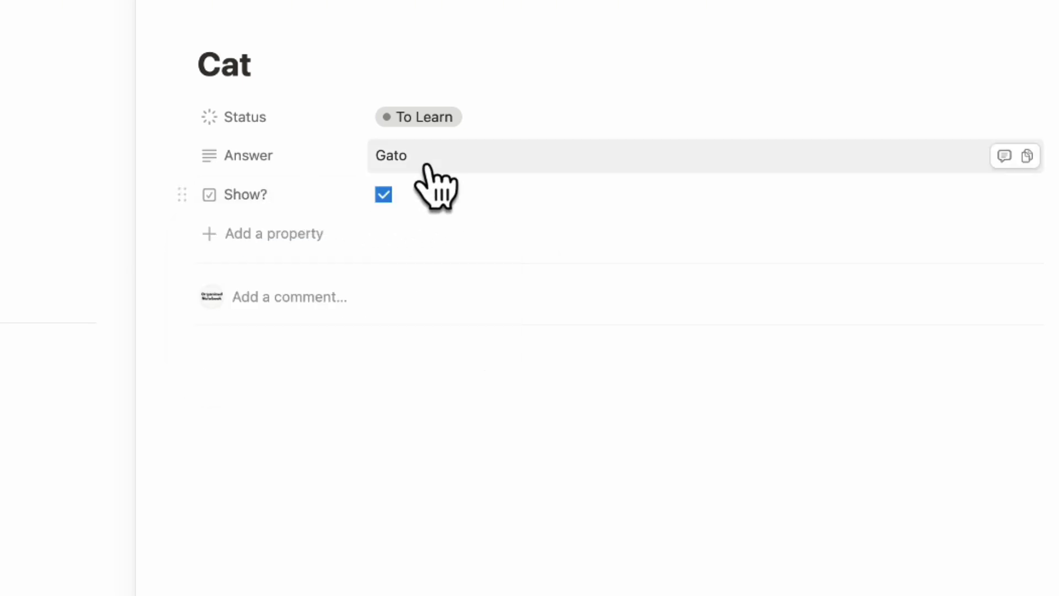
pyautogui.click(383, 195)
pyautogui.moveTo(257, 195); pyautogui.dragTo(279, 109)
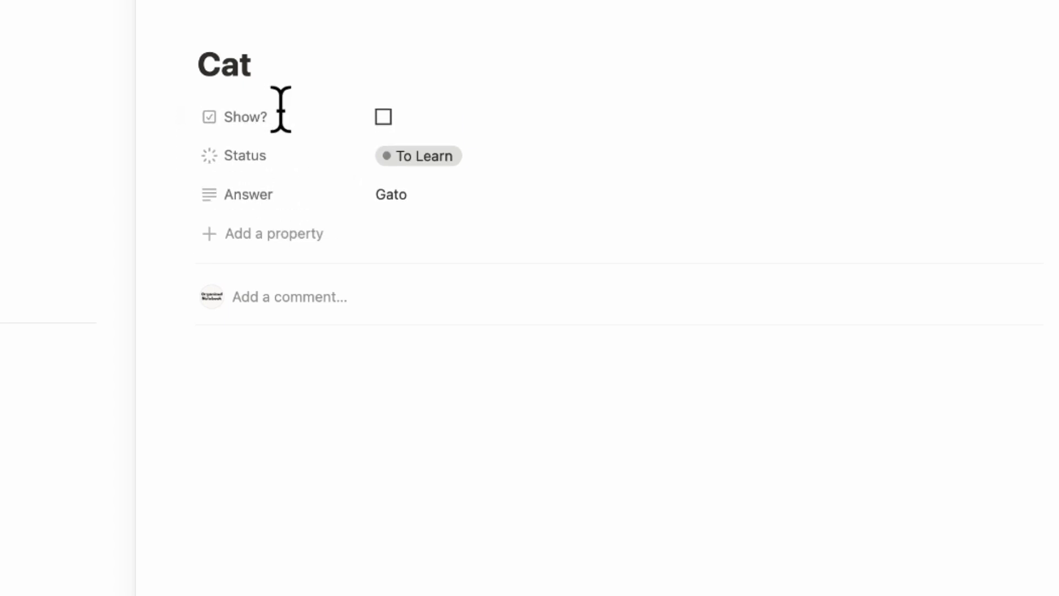
# Add a Formula property and rename it Show Answer Formula.
pyautogui.click(266, 241)
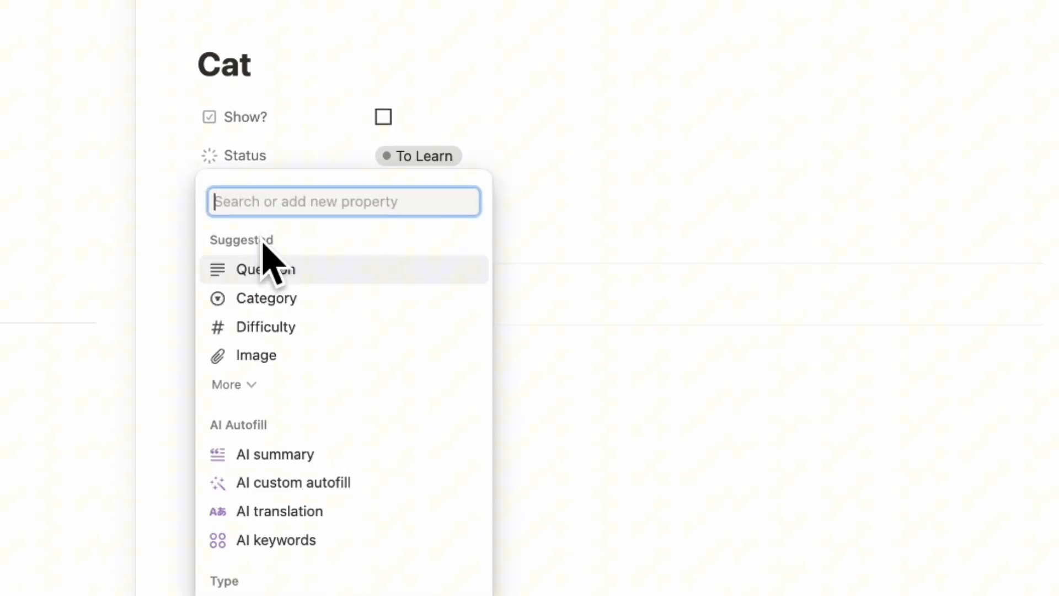
pyautogui.write('formula')
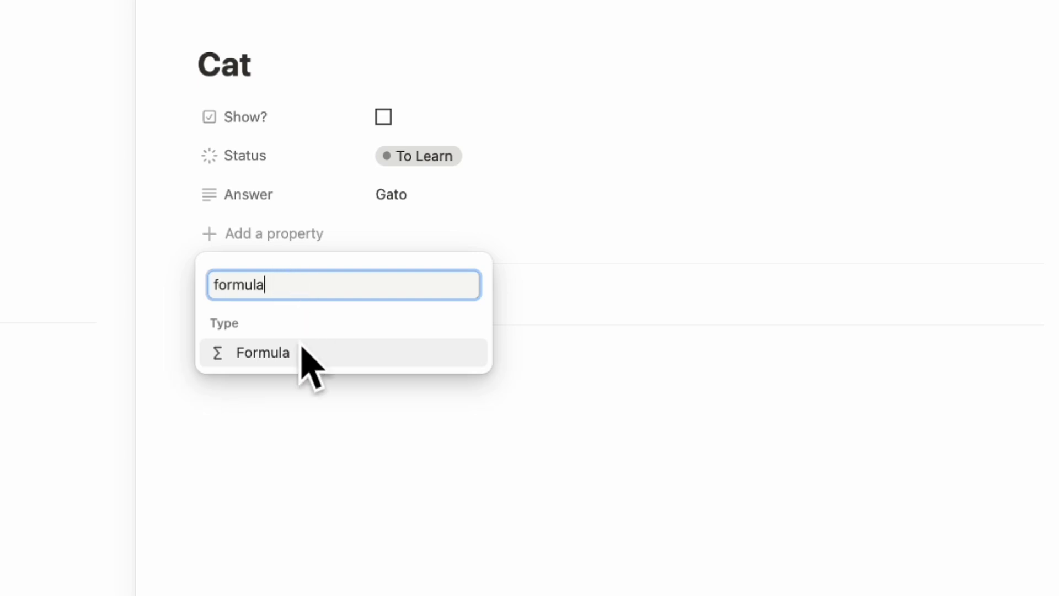
pyautogui.click(303, 352)
pyautogui.doubleClick(329, 291)
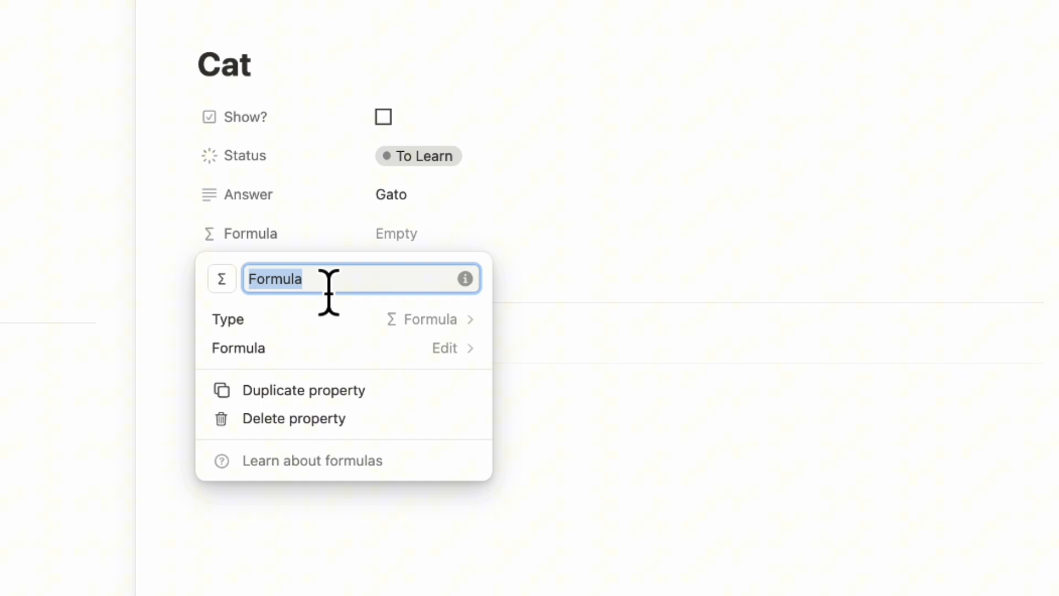
pyautogui.press('BackSpace')
pyautogui.write('Show Answer')
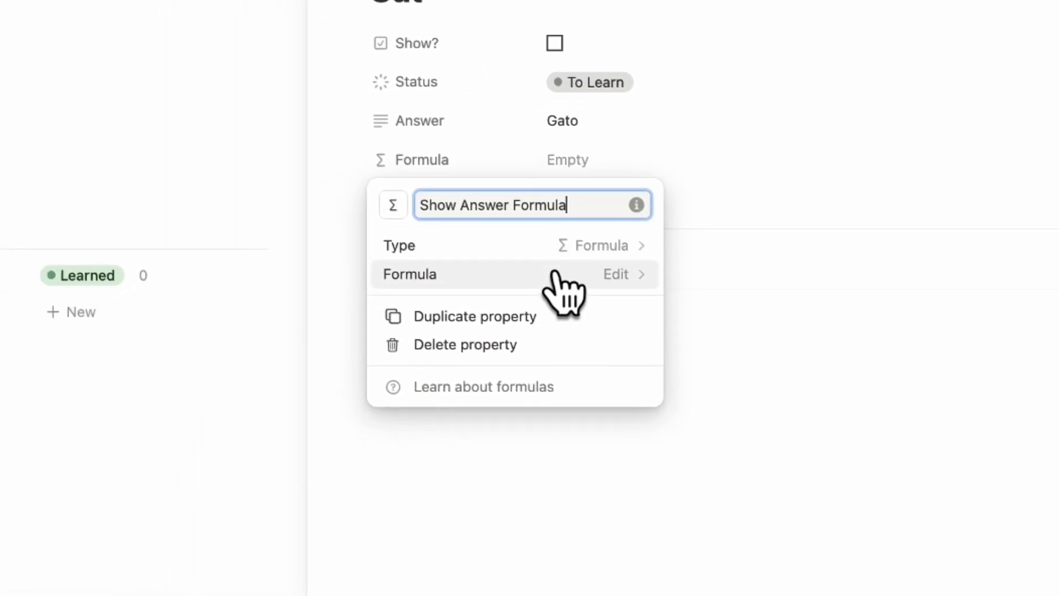
# Enter the formula if(Show? == true, Answer, "") using the Show? and Answer properties, and save it.
pyautogui.click(566, 277)
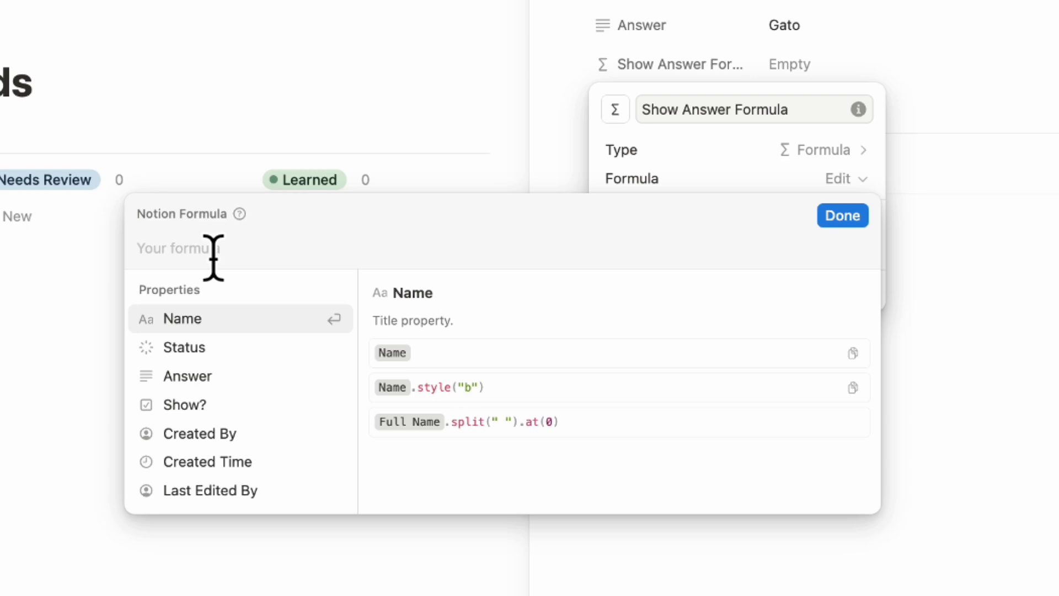
pyautogui.write('if')
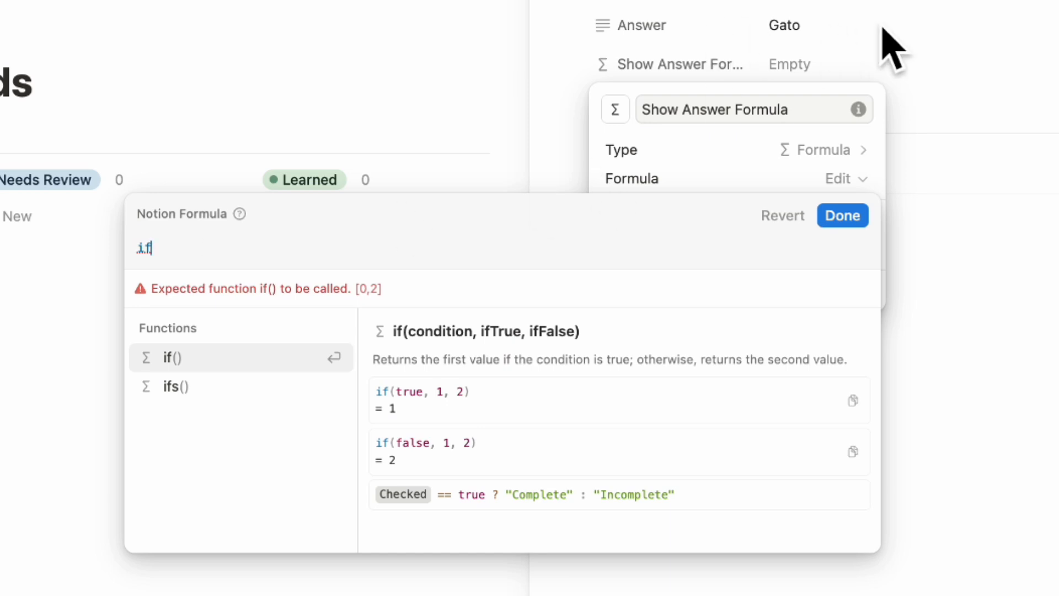
pyautogui.write('(c')
pyautogui.press('BackSpace')
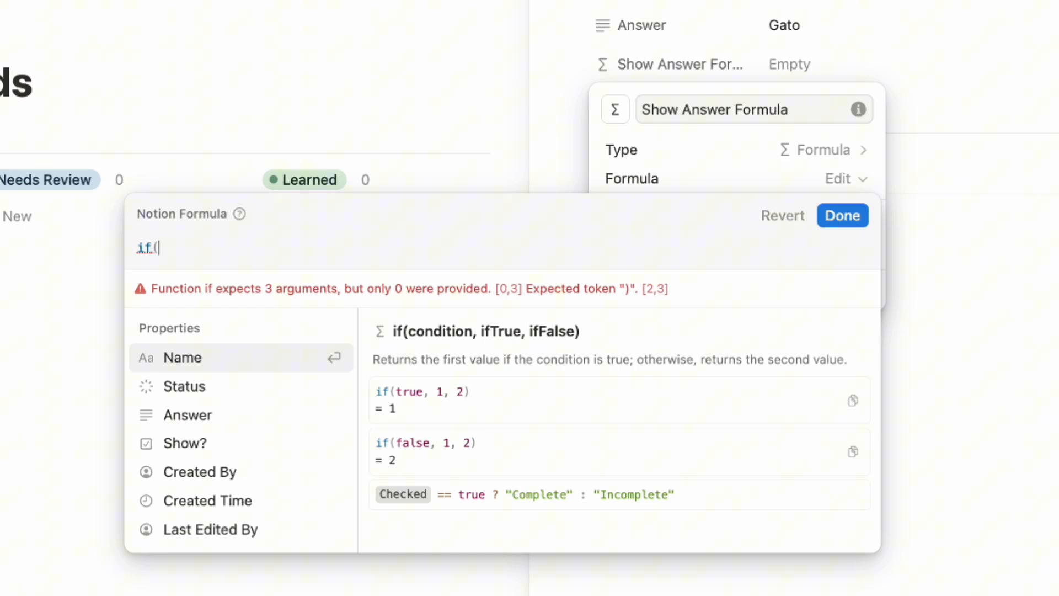
pyautogui.write('show')
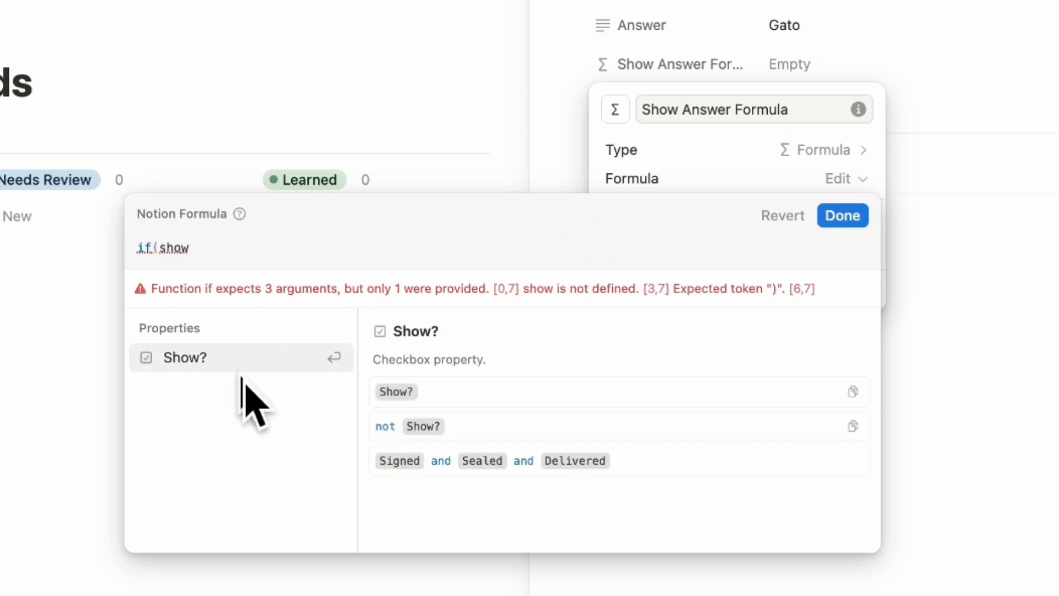
pyautogui.click(237, 364)
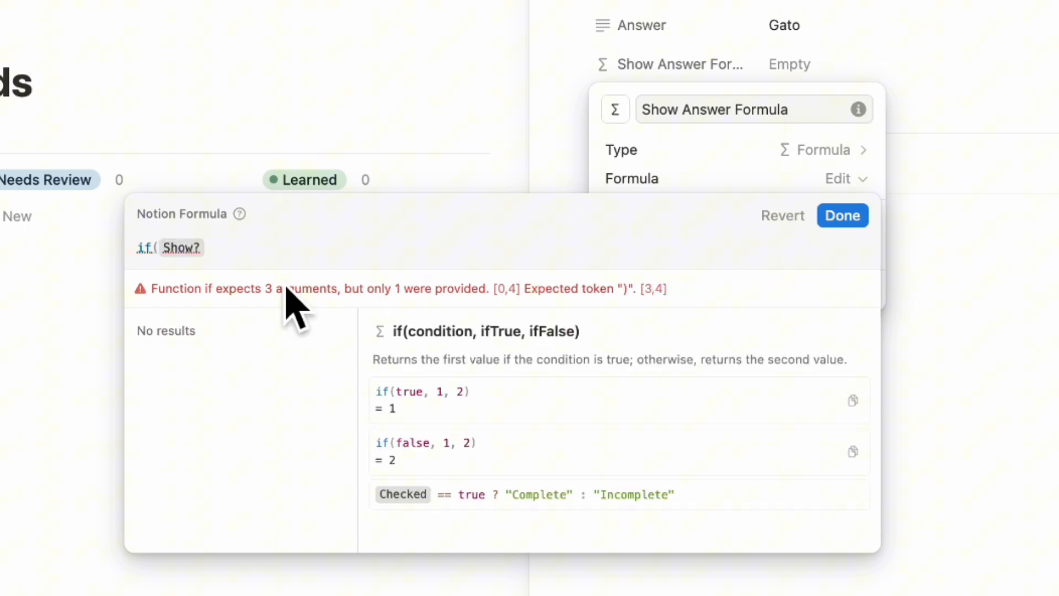
pyautogui.write(' == true,')
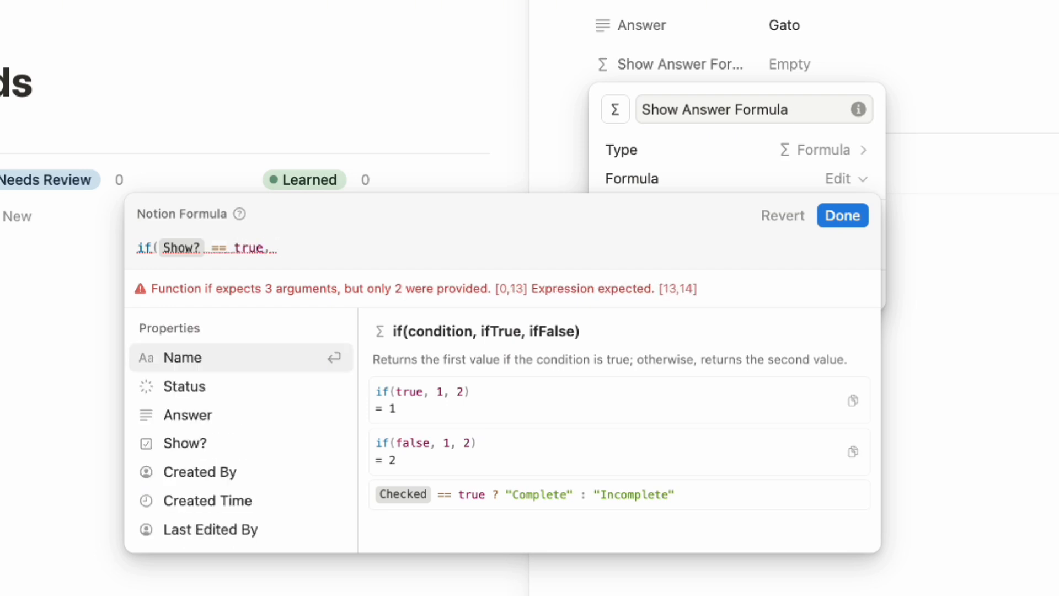
pyautogui.click(189, 414)
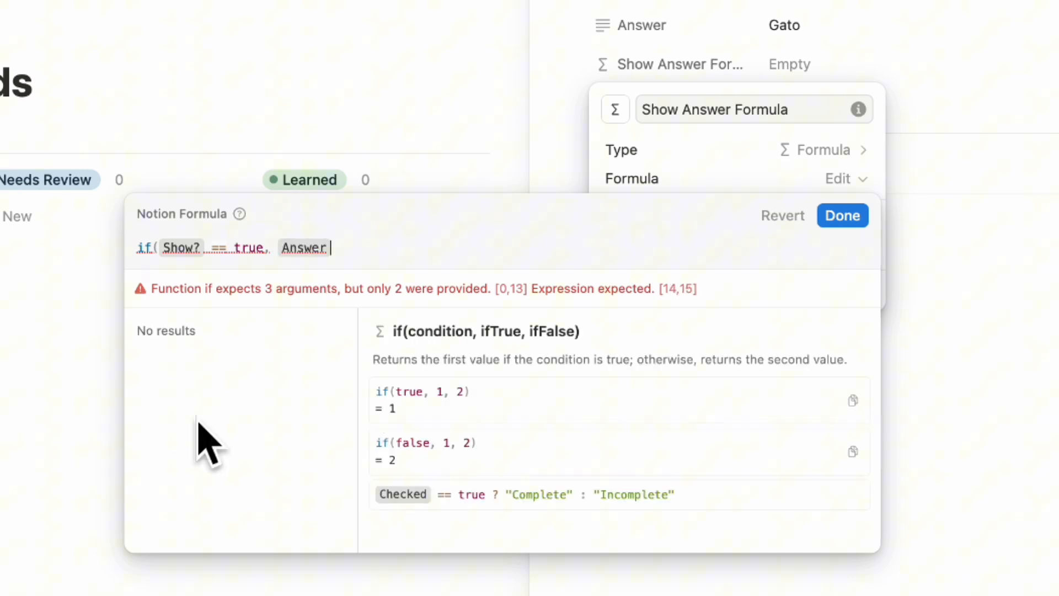
pyautogui.write(', "')
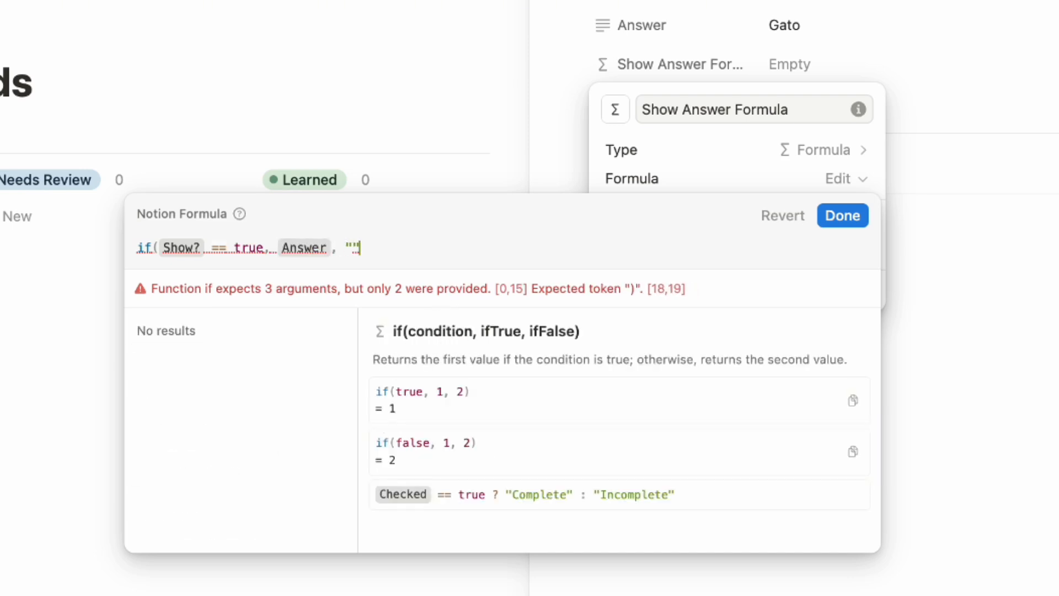
pyautogui.write('"')
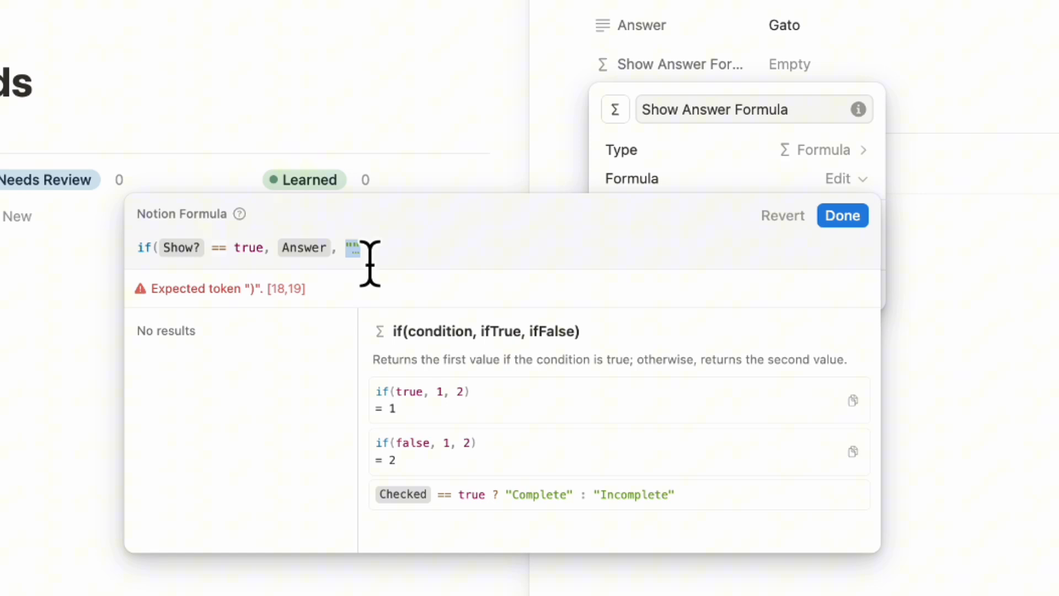
pyautogui.press('Right')
pyautogui.write(')')
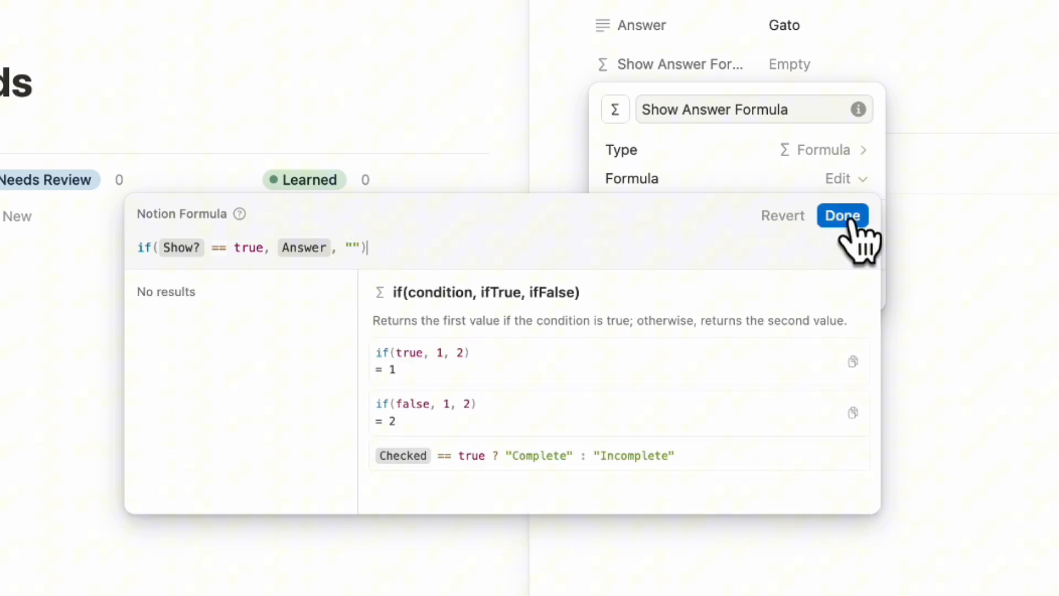
pyautogui.click(842, 215)
# Toggle Show? on the Cat page to confirm Gato appears only when ticked, leave it unchecked, and return to the board.
pyautogui.click(902, 99)
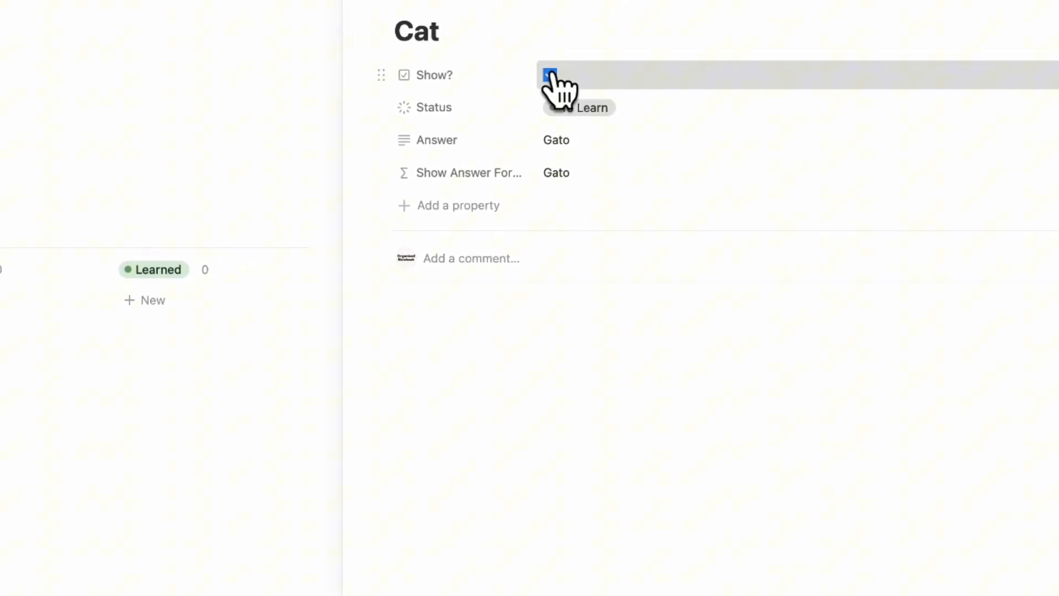
pyautogui.click(538, 83)
pyautogui.click(521, 92)
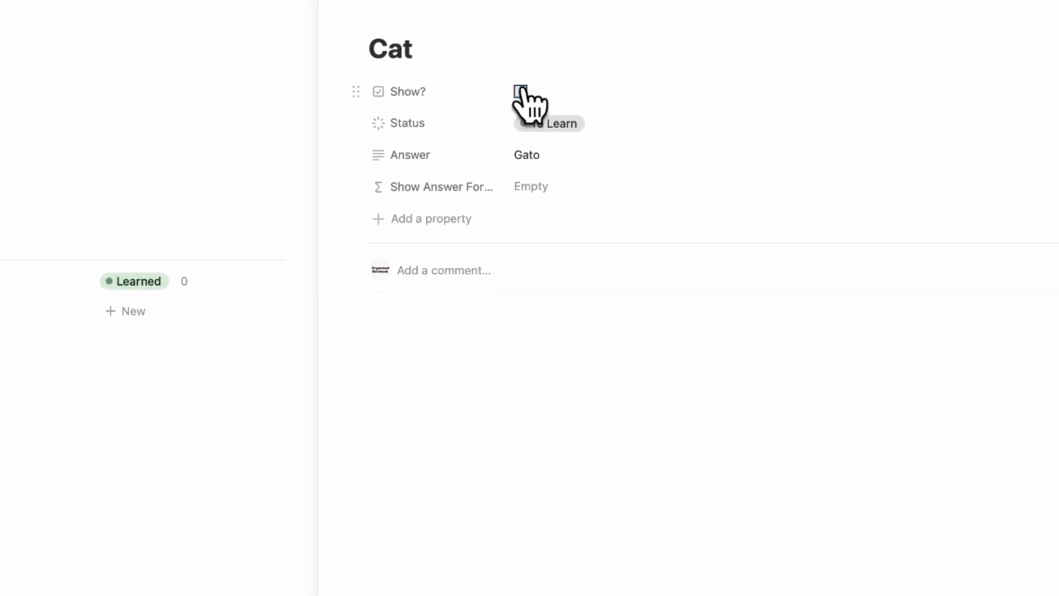
pyautogui.click(520, 92)
pyautogui.click(408, 333)
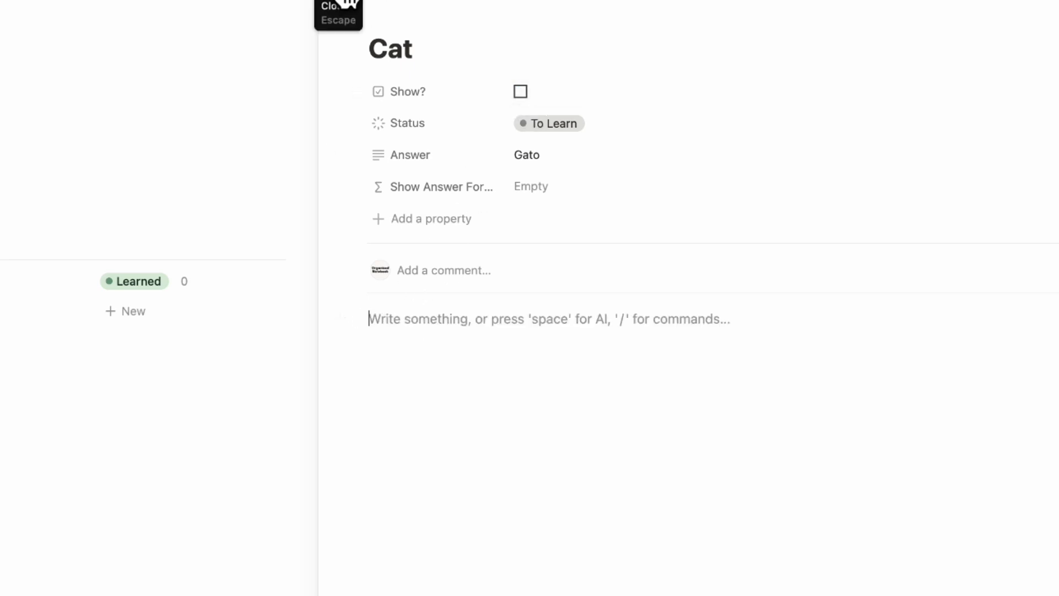
pyautogui.click(343, 7)
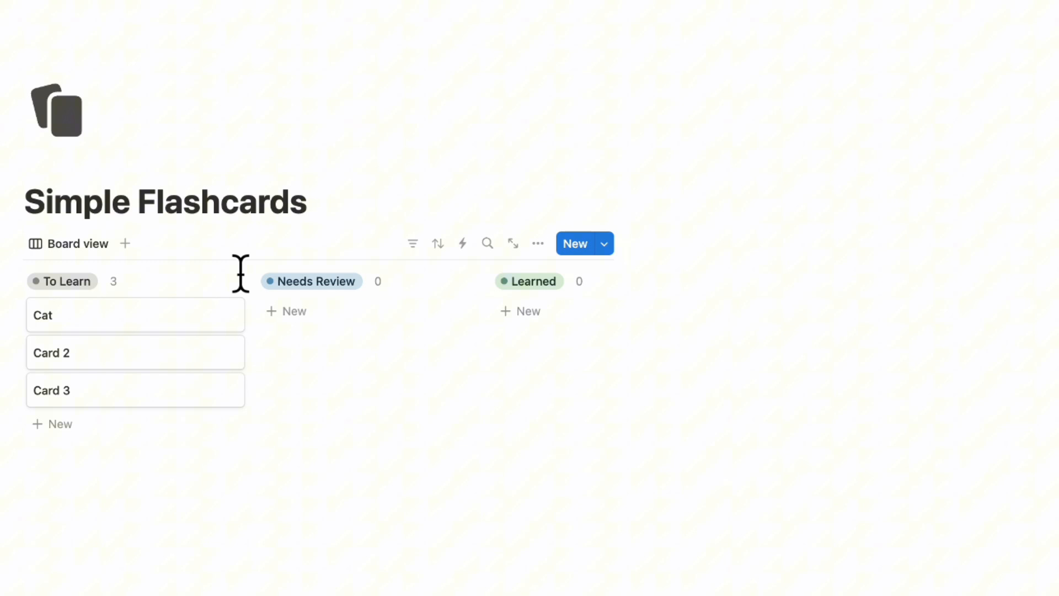
pyautogui.moveTo(579, 223)
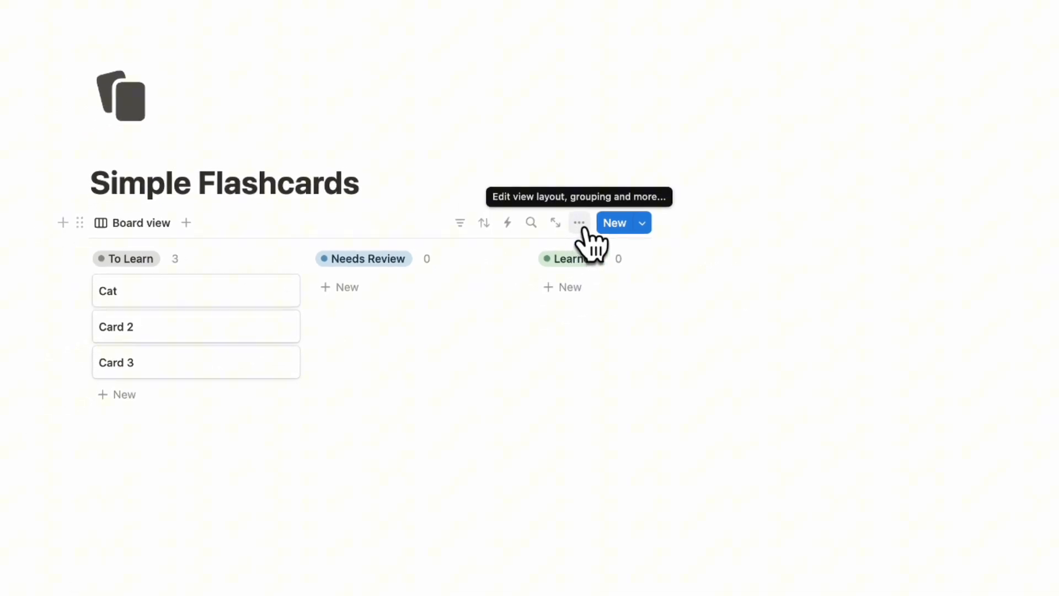
# In the board's Properties panel, show Show Answer Formula and Show? on cards with Show? ordered first.
pyautogui.click(539, 241)
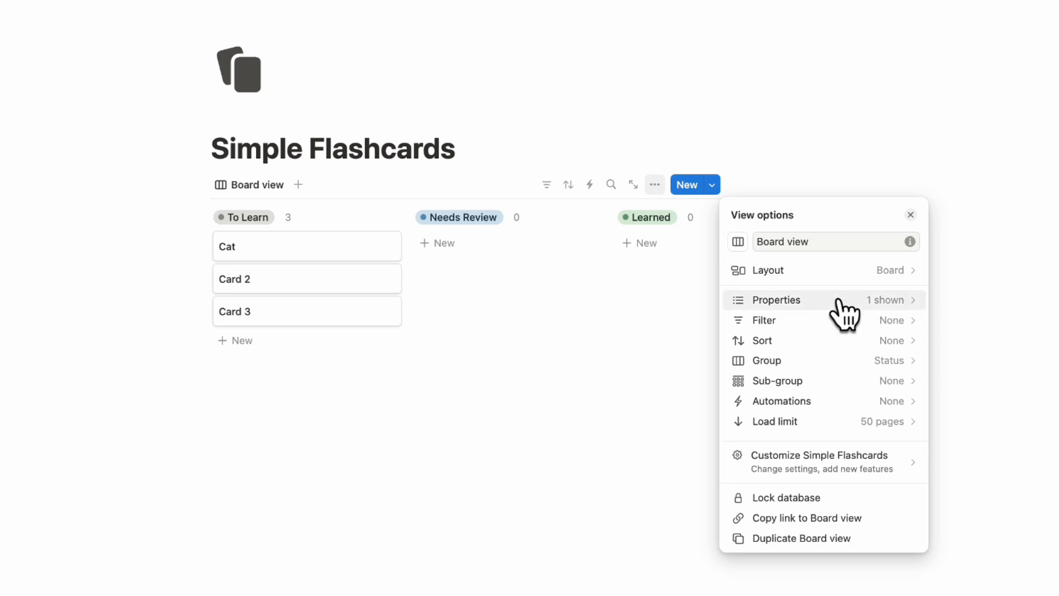
pyautogui.click(841, 304)
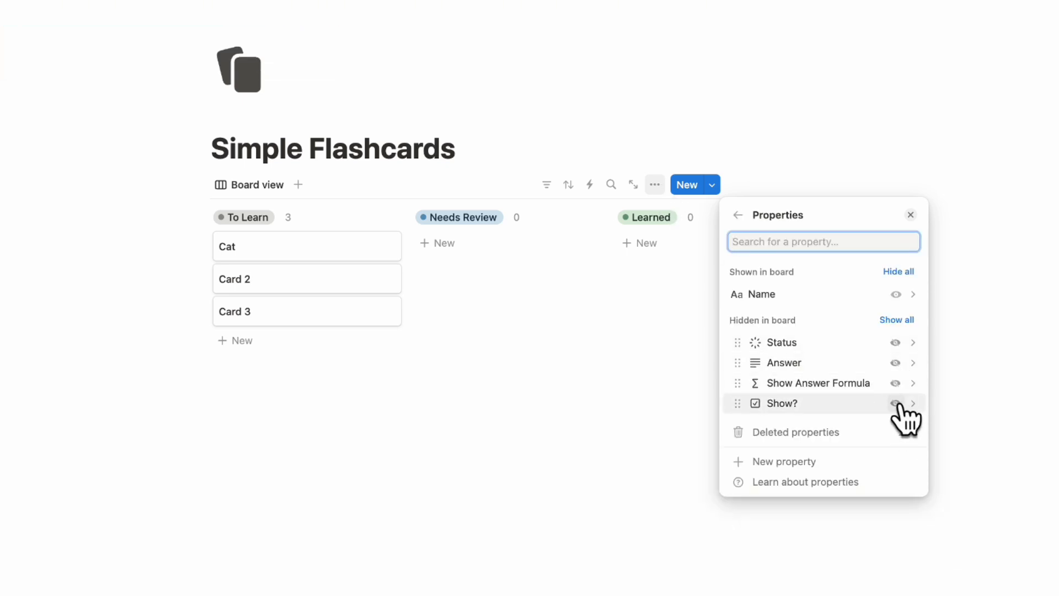
pyautogui.click(896, 384)
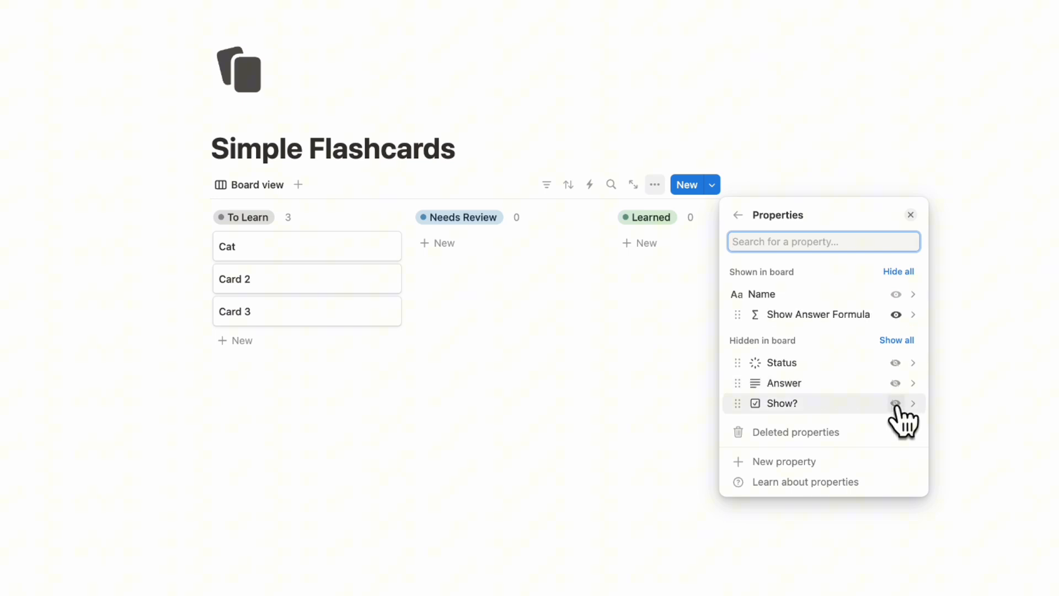
pyautogui.click(895, 404)
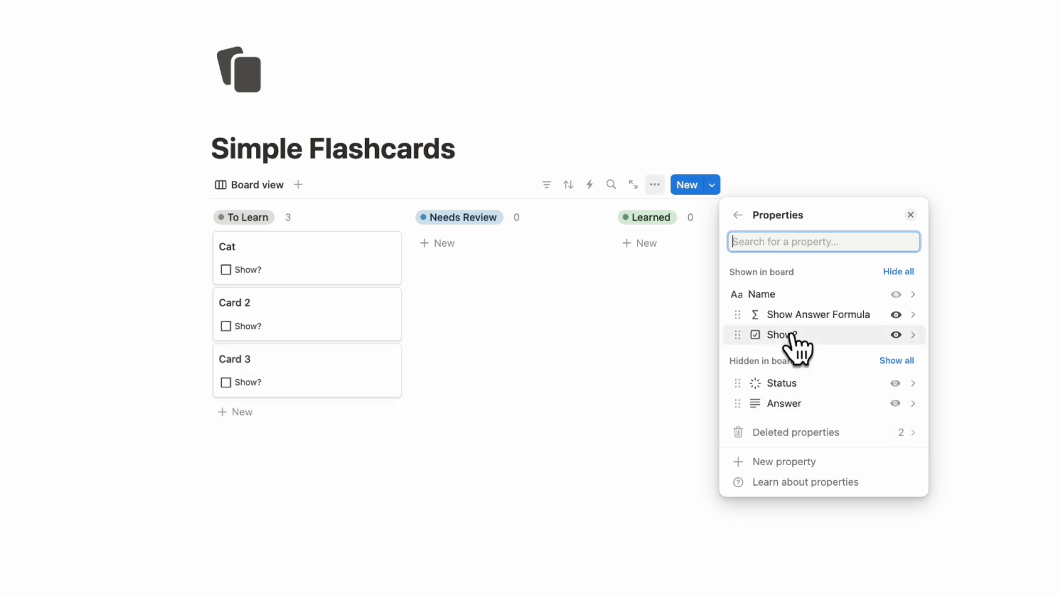
pyautogui.moveTo(782, 334); pyautogui.dragTo(782, 311)
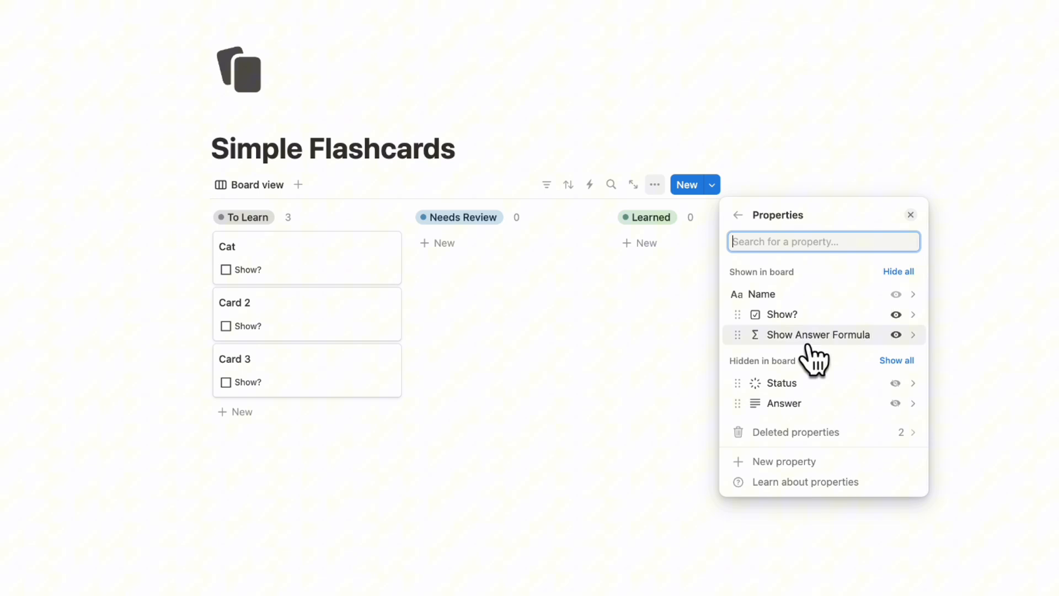
pyautogui.click(913, 215)
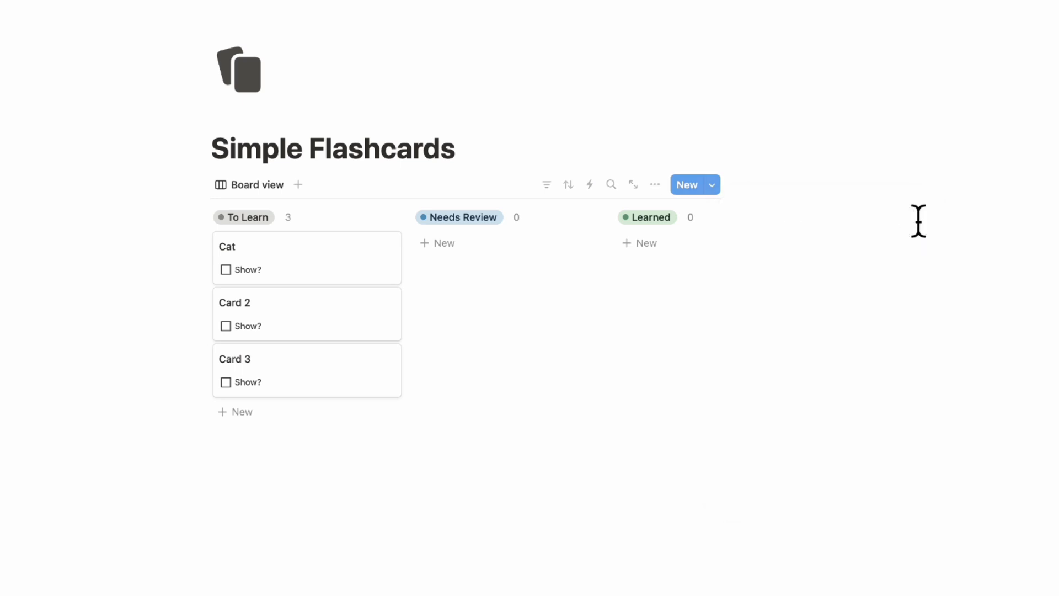
# Tick and untick Show? on the Cat card to reveal then hide 'Gato'.
pyautogui.click(227, 270)
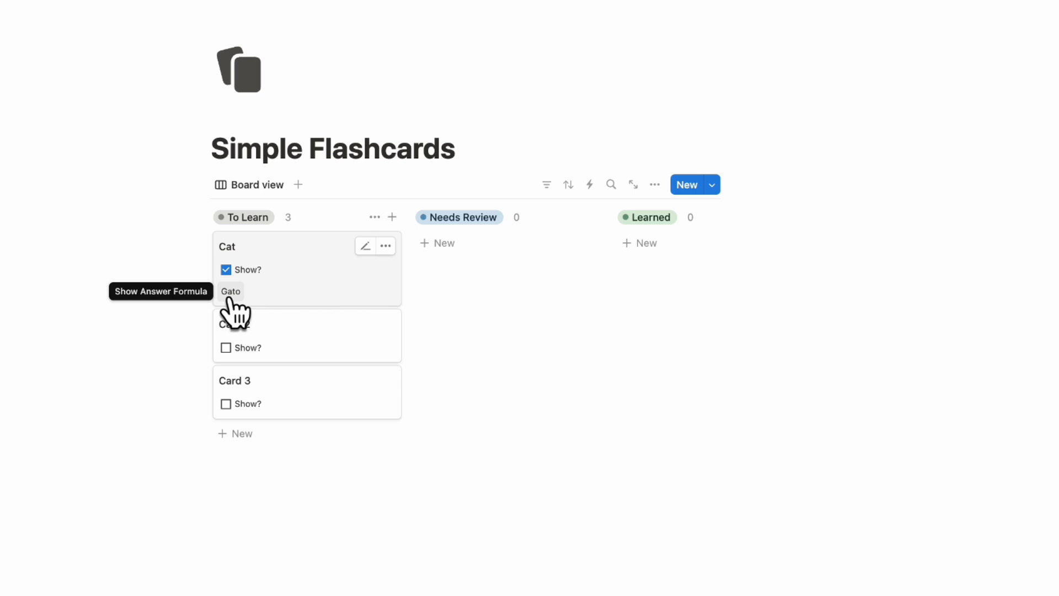
pyautogui.moveTo(306, 314)
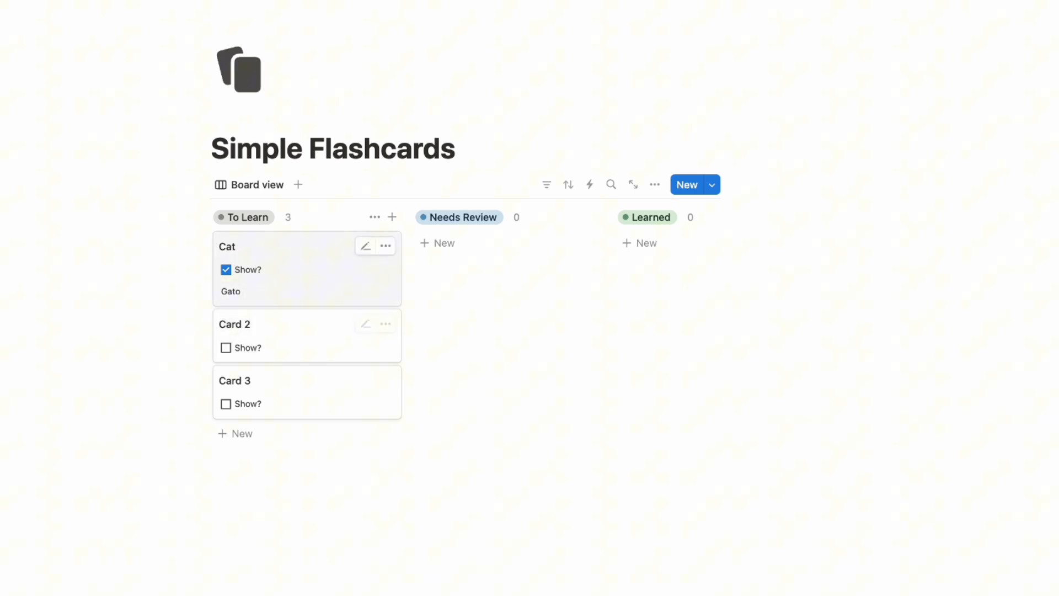
pyautogui.click(226, 270)
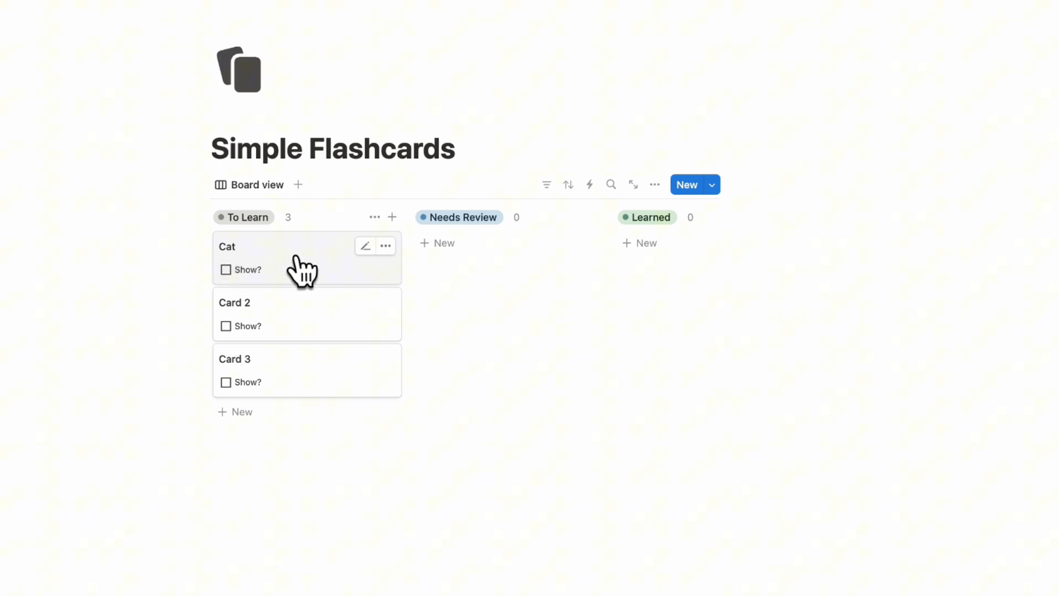
# Move the Cat card into Needs Review and toggle Show? on and off again.
pyautogui.moveTo(303, 270); pyautogui.dragTo(472, 256)
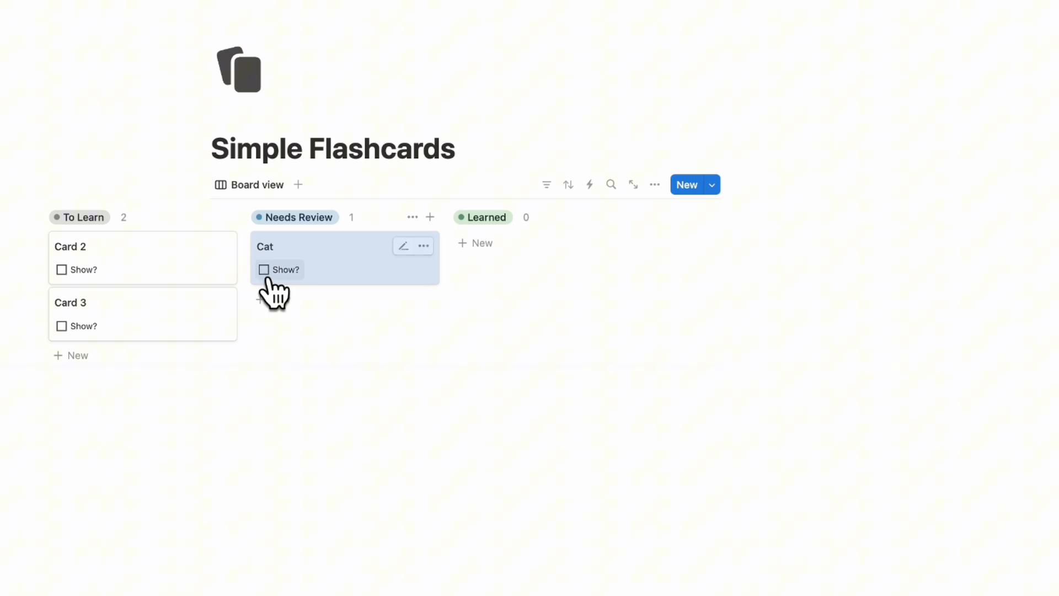
pyautogui.click(246, 269)
pyautogui.click(264, 270)
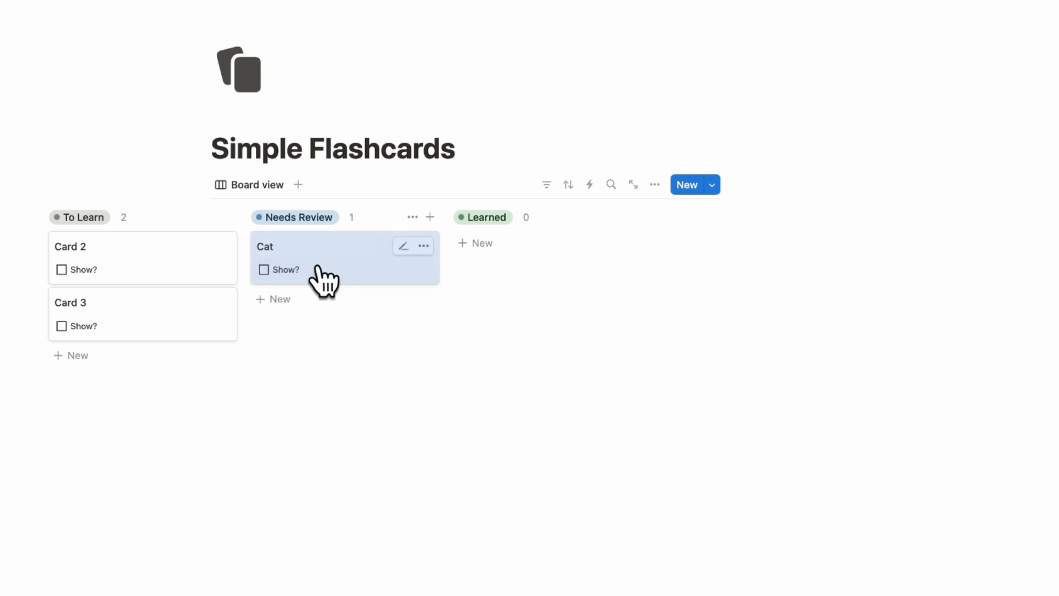